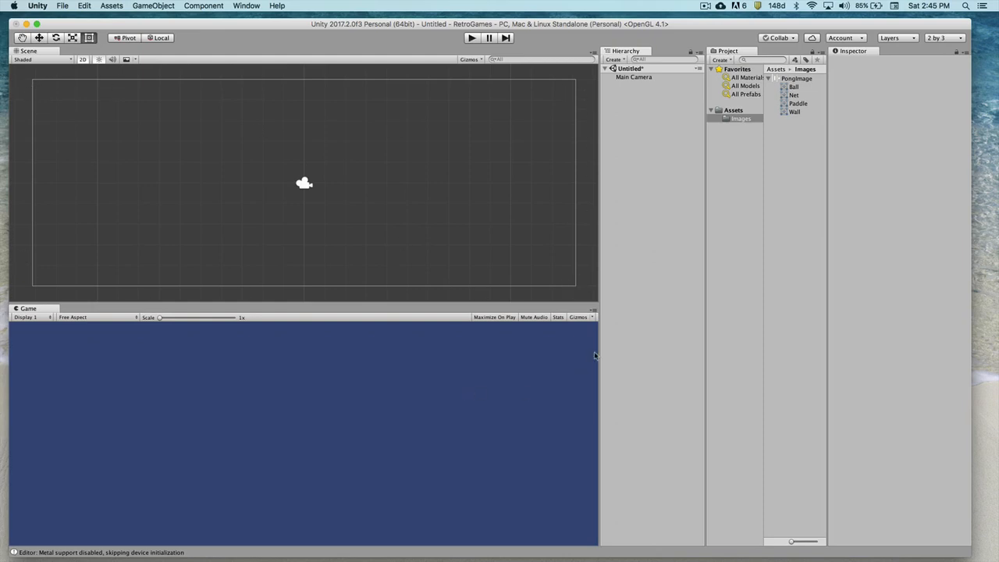
- Narrow the Scene and Game views and set the Game view's aspect to Standalone (1024x768)
drag(602, 349, 355, 341)
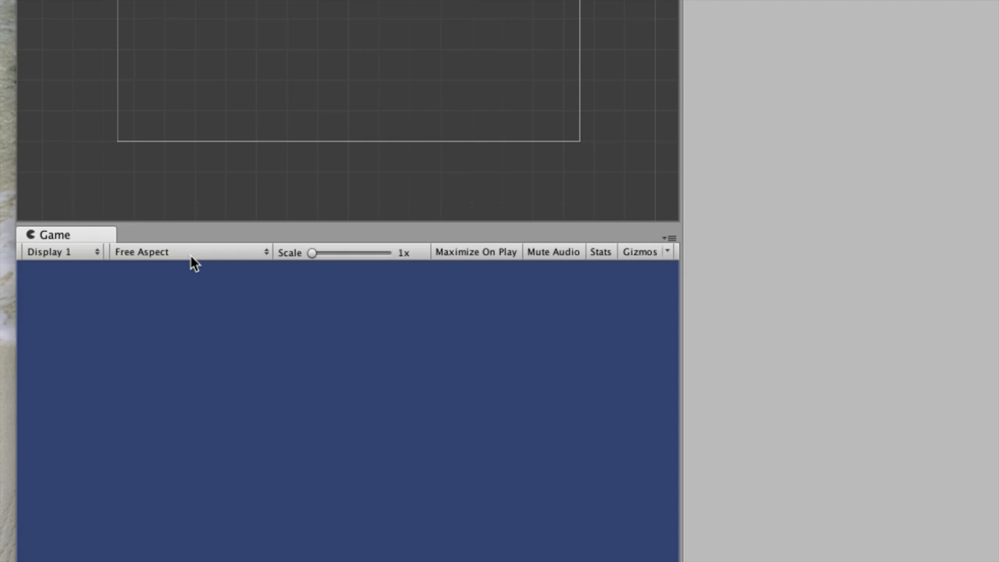
click(135, 253)
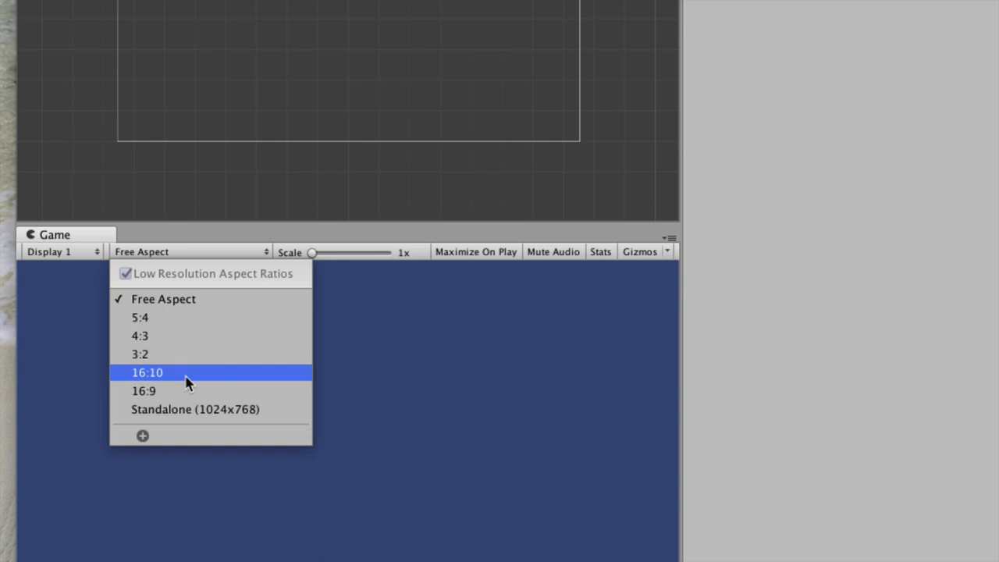
click(168, 413)
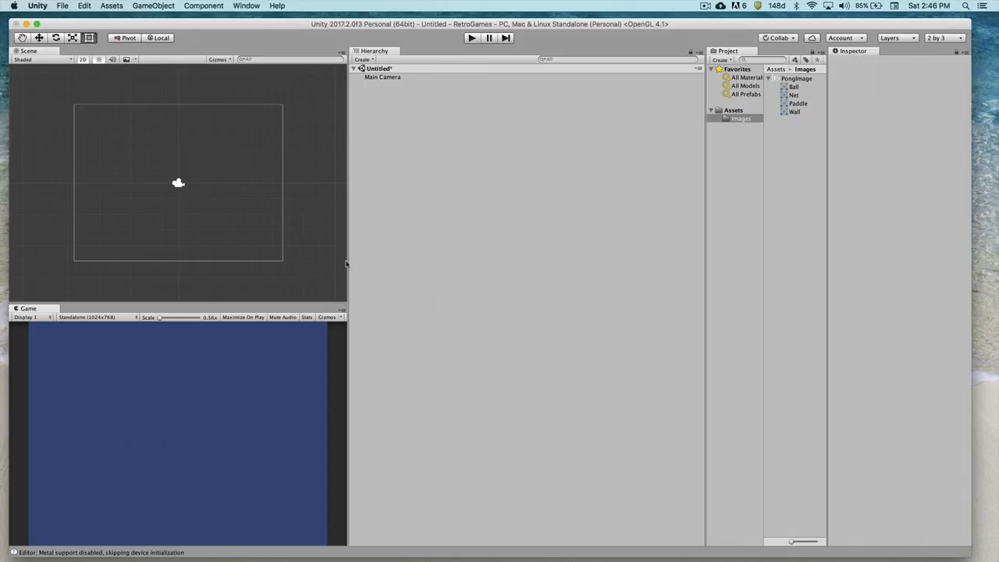
- Resize the editor layout so the Scene and Game views fill nearly half its width and the Project view is wider
drag(347, 263, 554, 258)
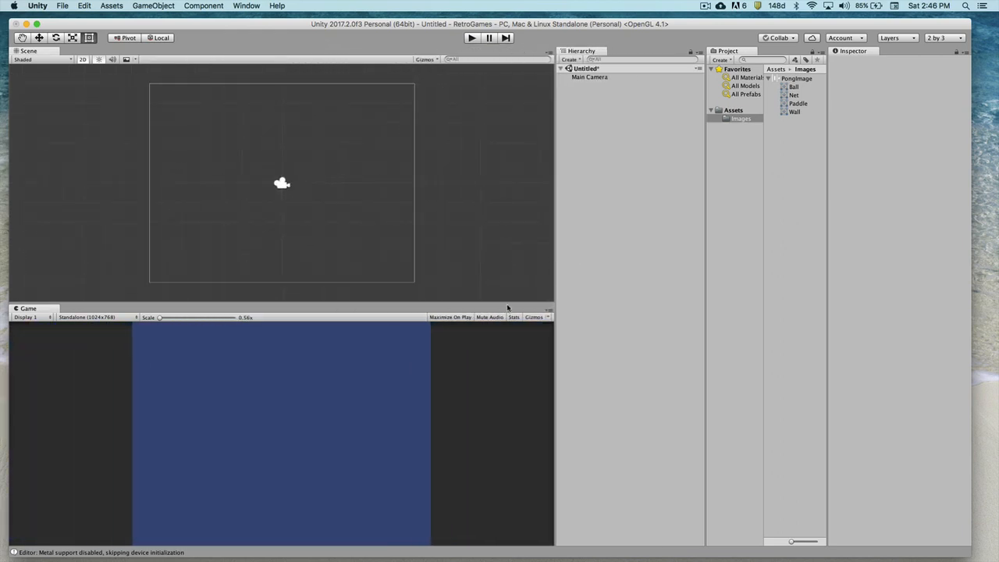
drag(507, 308, 497, 206)
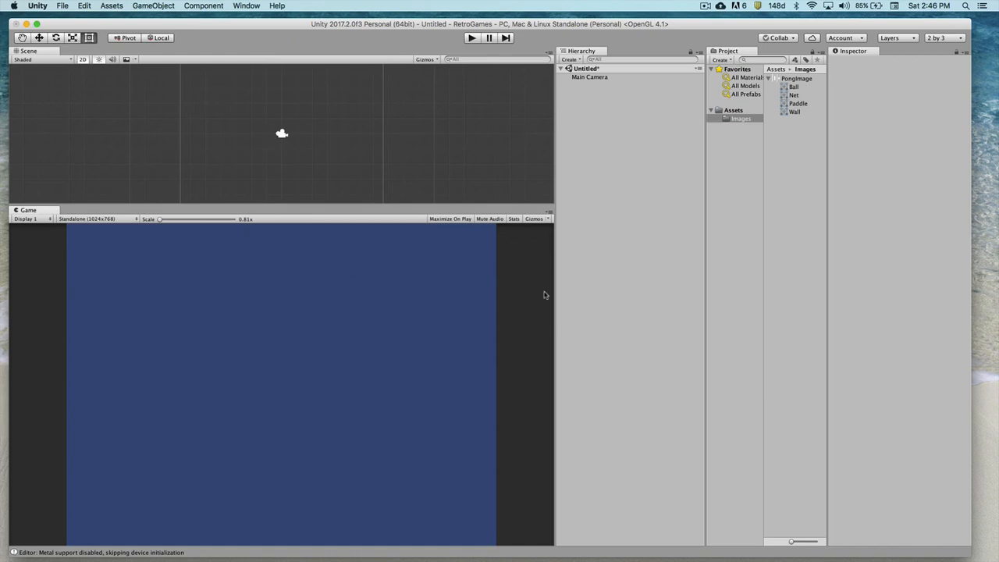
drag(556, 300, 328, 294)
drag(269, 205, 270, 294)
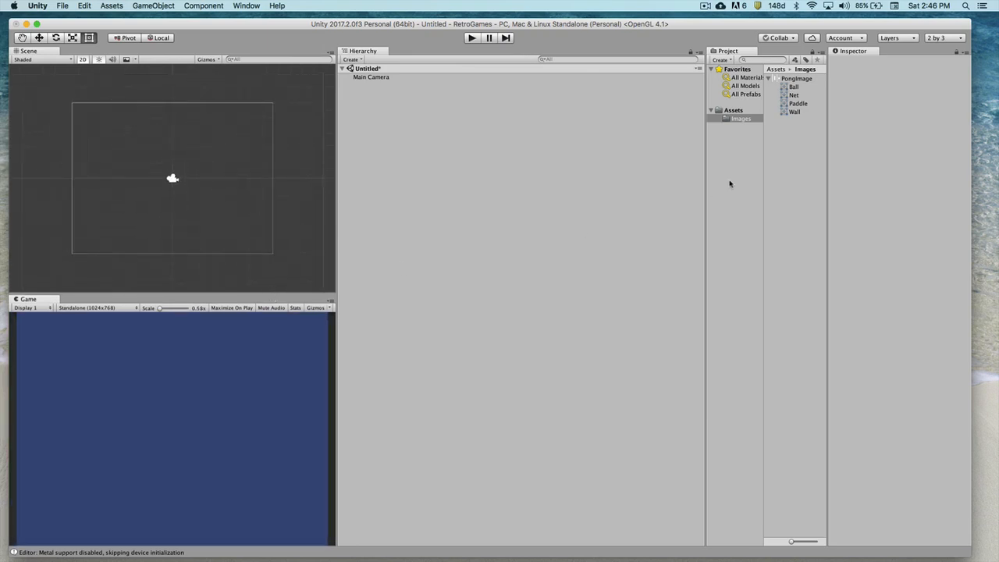
drag(335, 207, 453, 215)
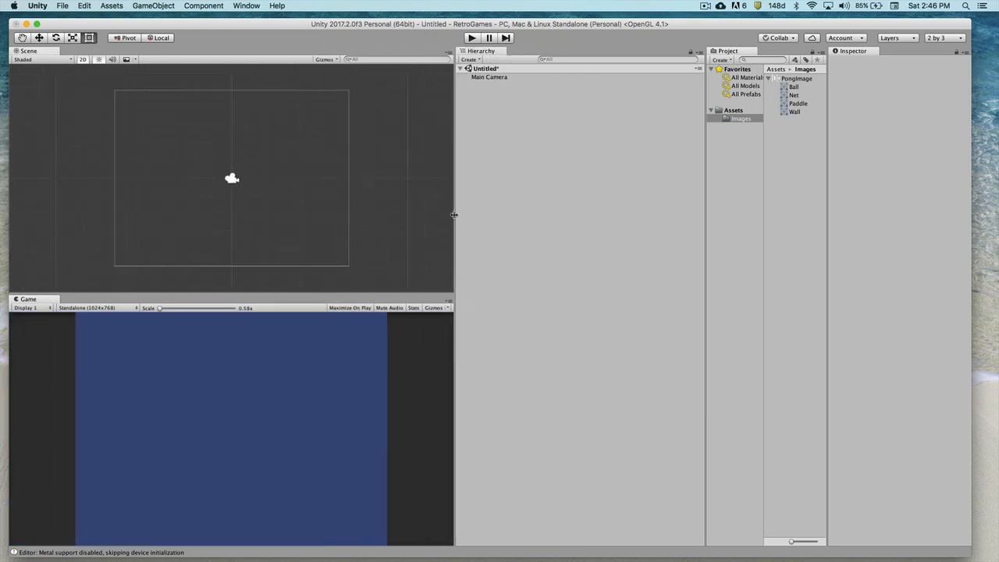
drag(704, 186, 606, 187)
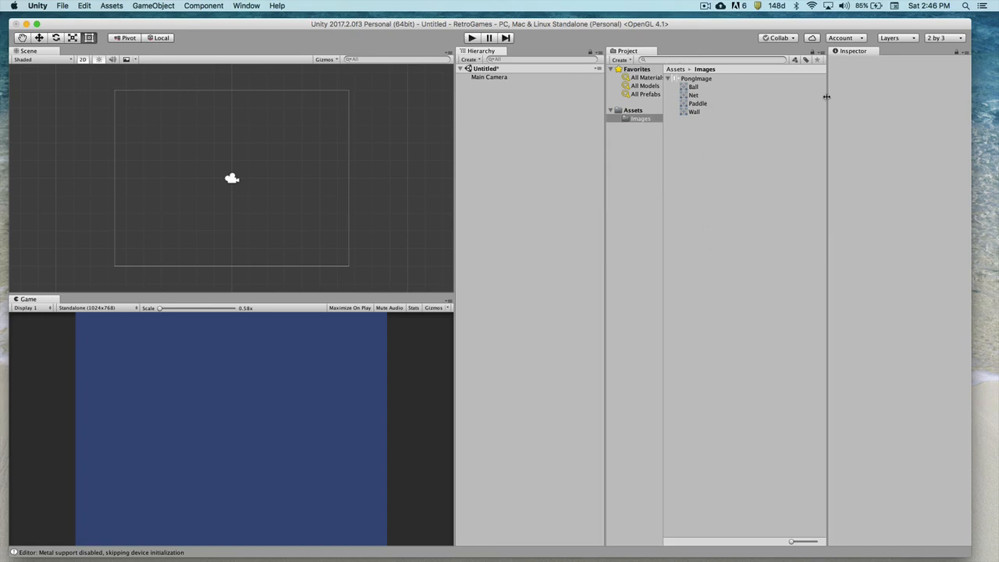
- Place the Wall sprite on the camera frame's left edge and enlarge the editor window to fill the screen
drag(826, 97, 100, 267)
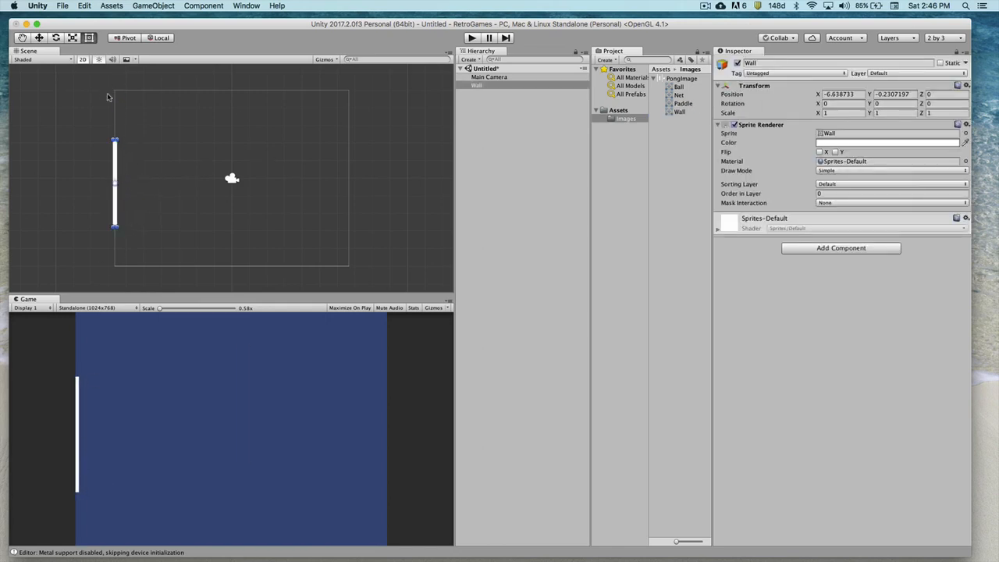
drag(245, 29, 240, 27)
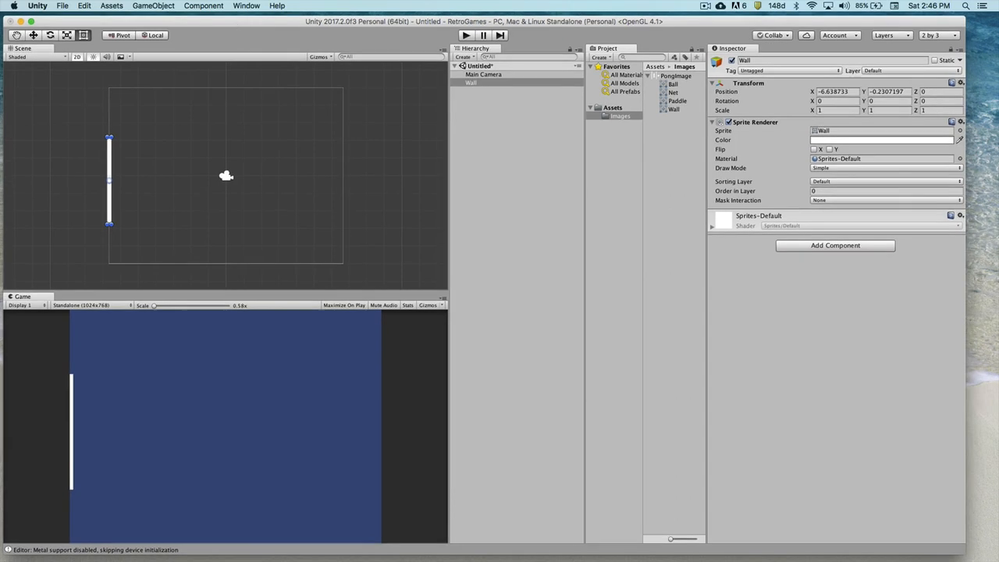
drag(965, 551, 991, 554)
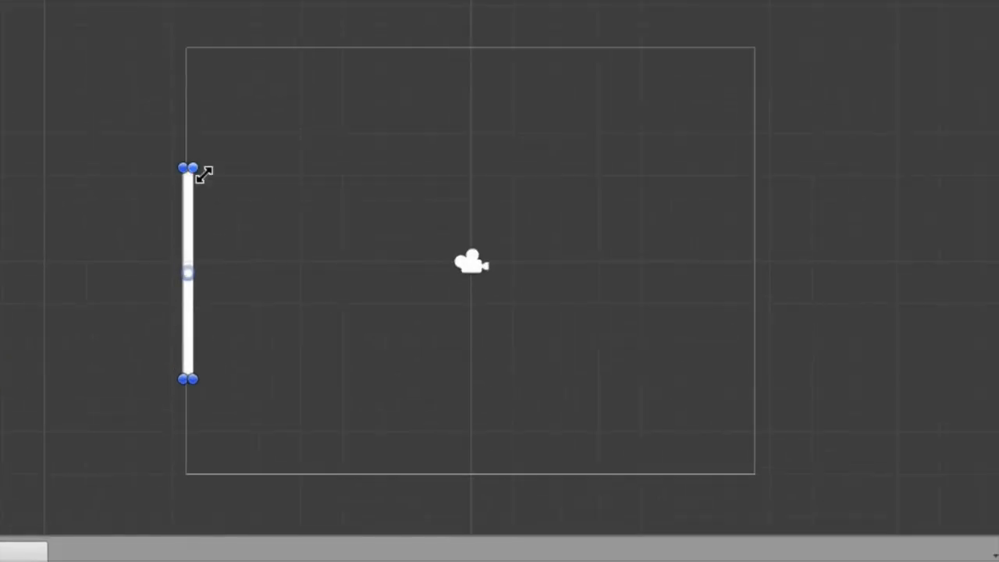
- Stretch the wall slightly beyond the camera frame's full height and centre it on the left edge at about X -6.67, Y 0.02
drag(203, 174, 200, 39)
drag(200, 382, 195, 493)
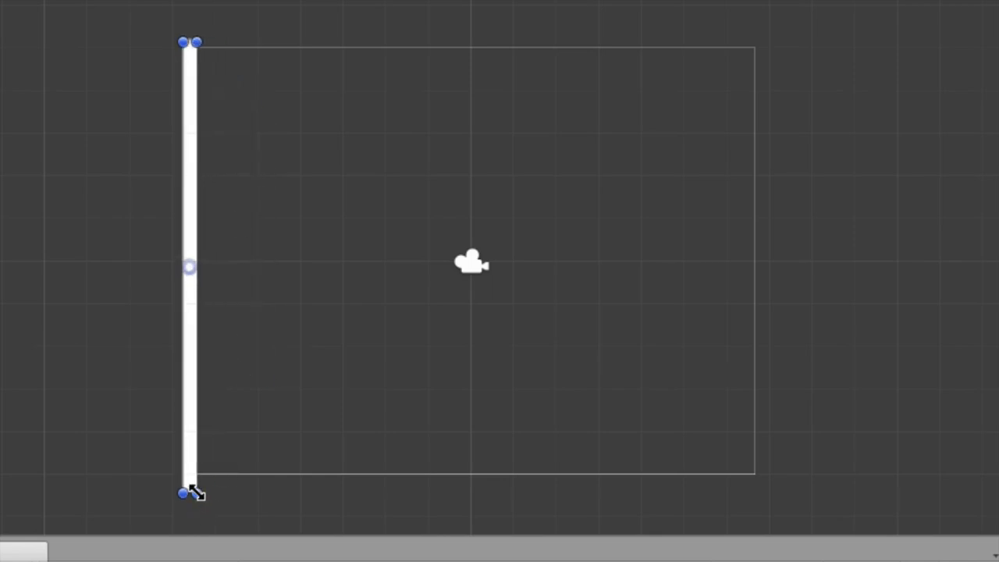
drag(188, 348, 203, 333)
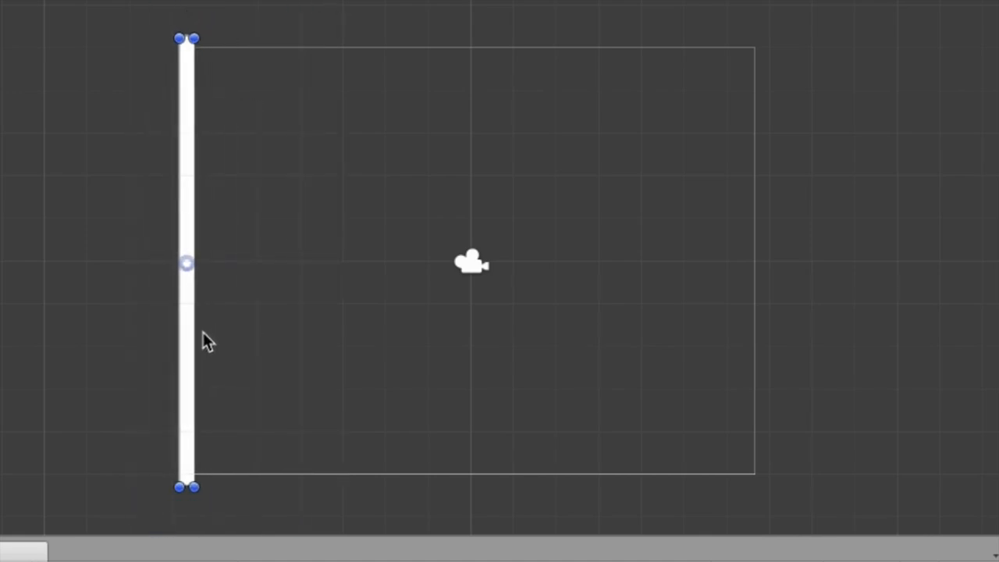
click(202, 333)
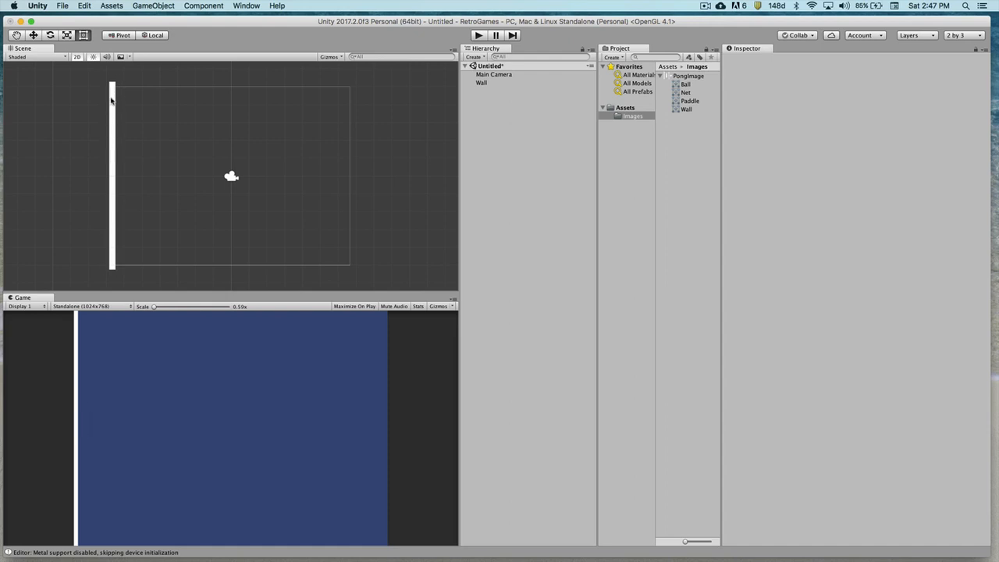
- Duplicate the left wall and move the copy to the camera frame's right edge, at about X 6.66, Y 0.02
click(483, 83)
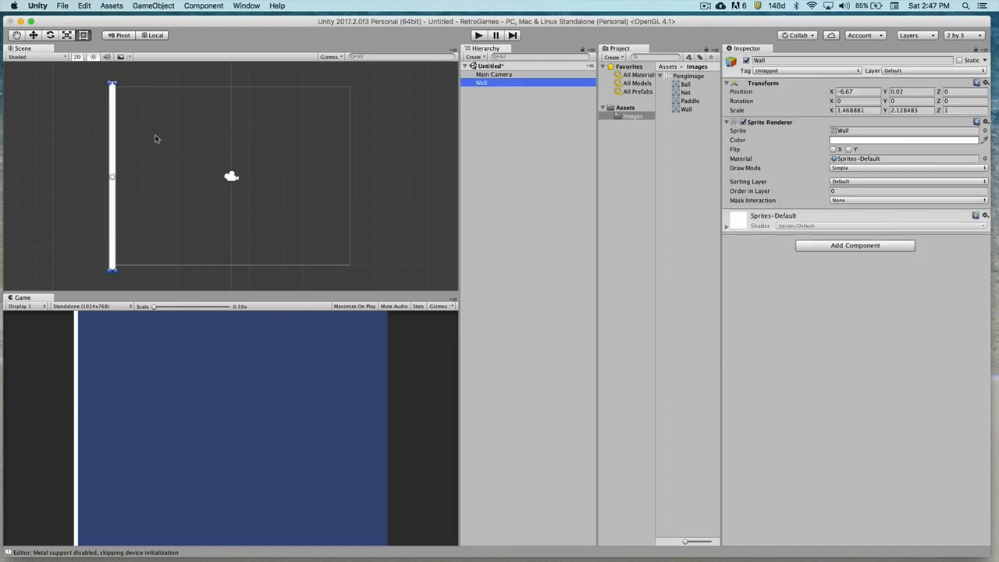
key(cmd+d)
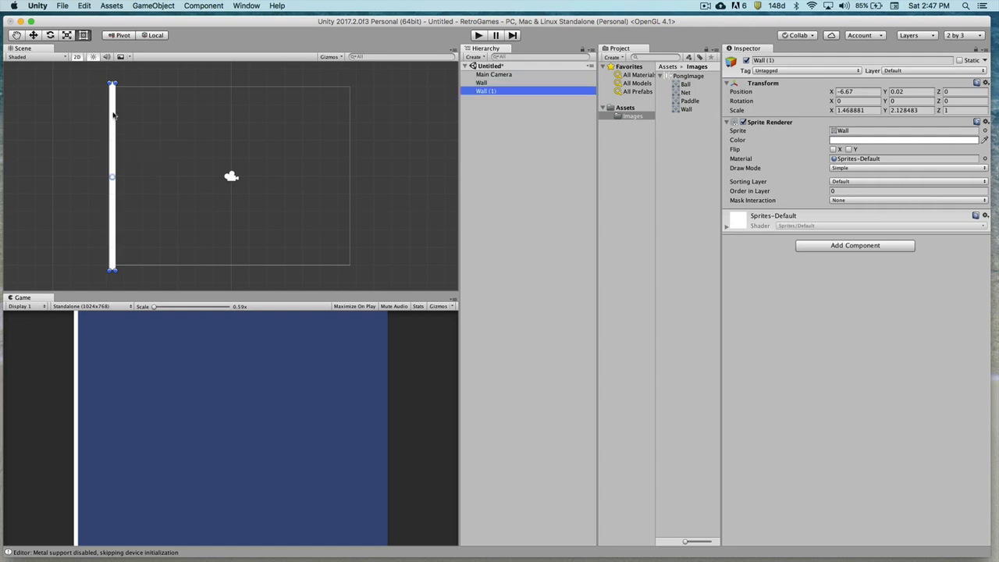
drag(113, 116, 355, 114)
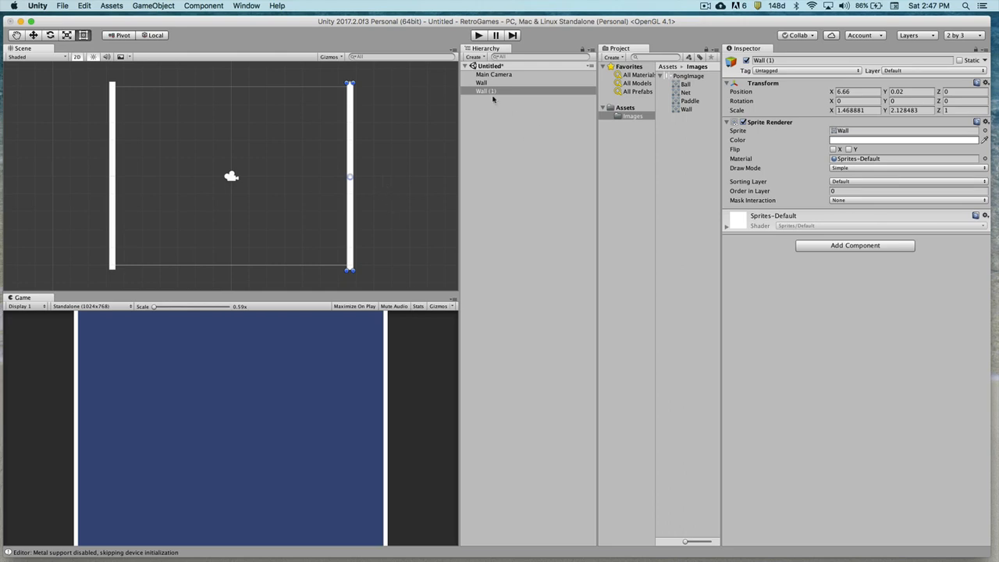
- Duplicate the right wall and move the copy to the centre of the camera frame, at about X 0.04, Y 0.23
key(super+d)
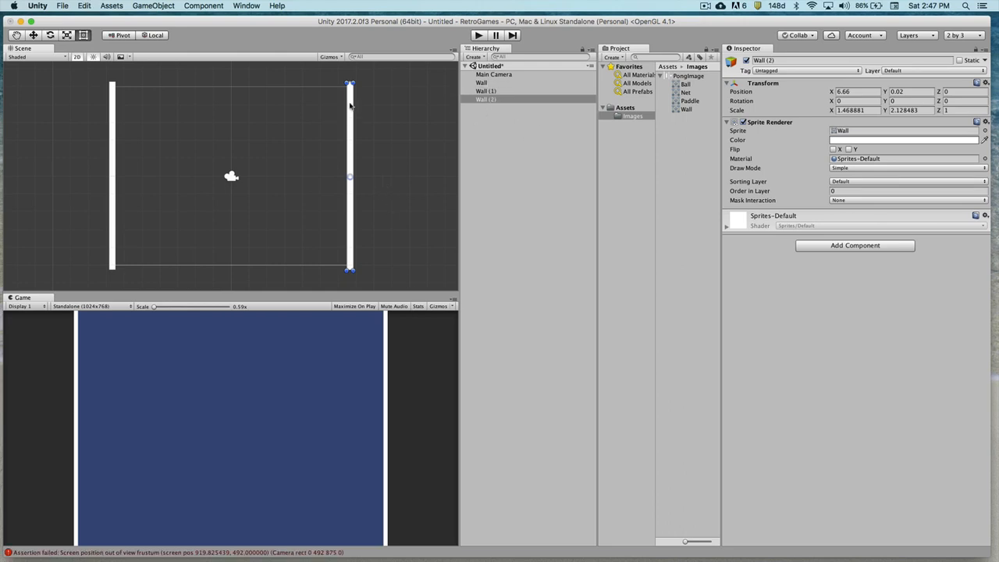
drag(350, 105, 234, 176)
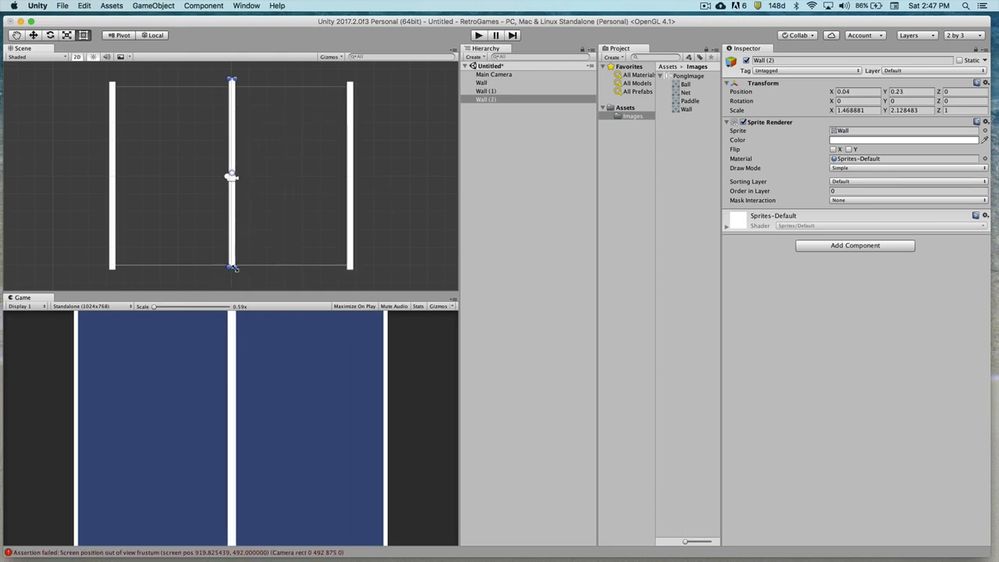
- Try to reshape the middle wall into a horizontal bar by resizing it, then back into a vertical one
drag(234, 267, 350, 92)
drag(229, 92, 190, 146)
scroll(99, 82, down, 2)
scroll(167, 136, down, 2)
scroll(123, 107, up, 3)
scroll(154, 189, up, 3)
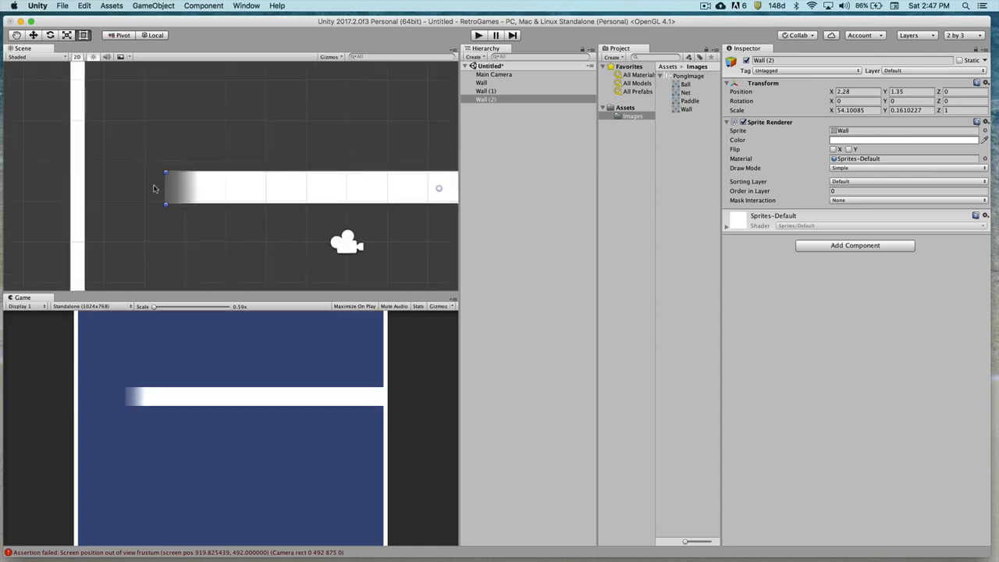
scroll(196, 192, up, 3)
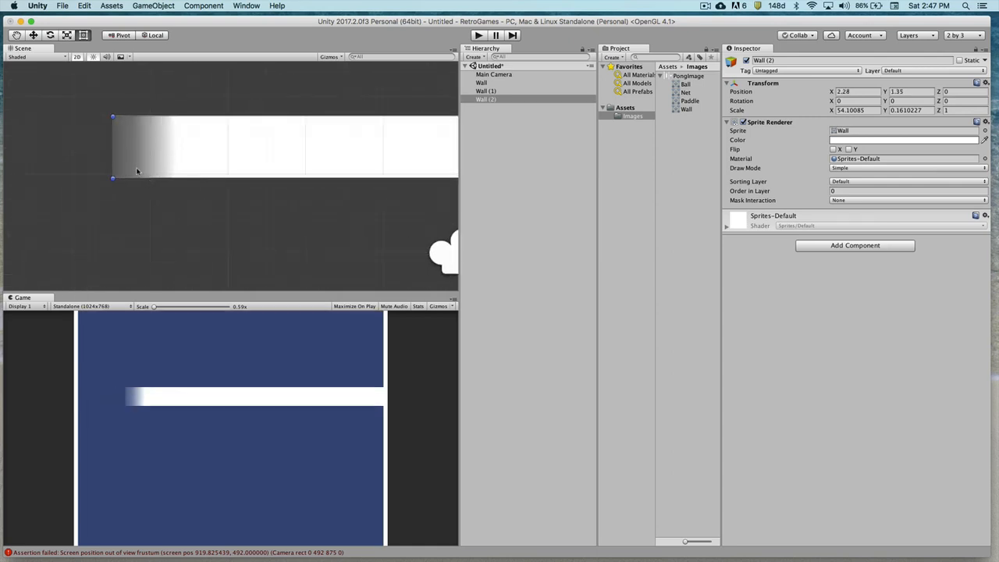
scroll(138, 170, down, 6)
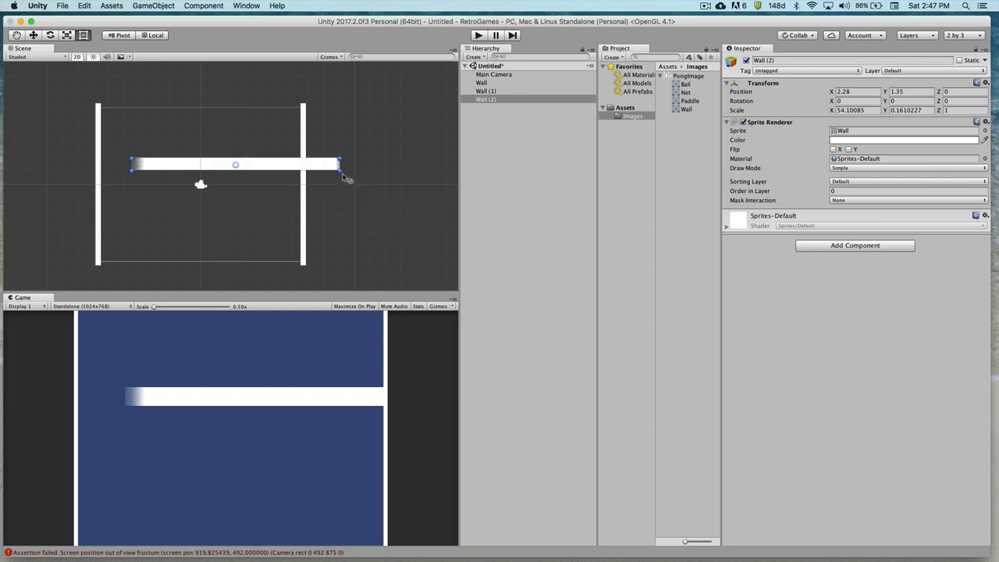
drag(339, 168, 138, 289)
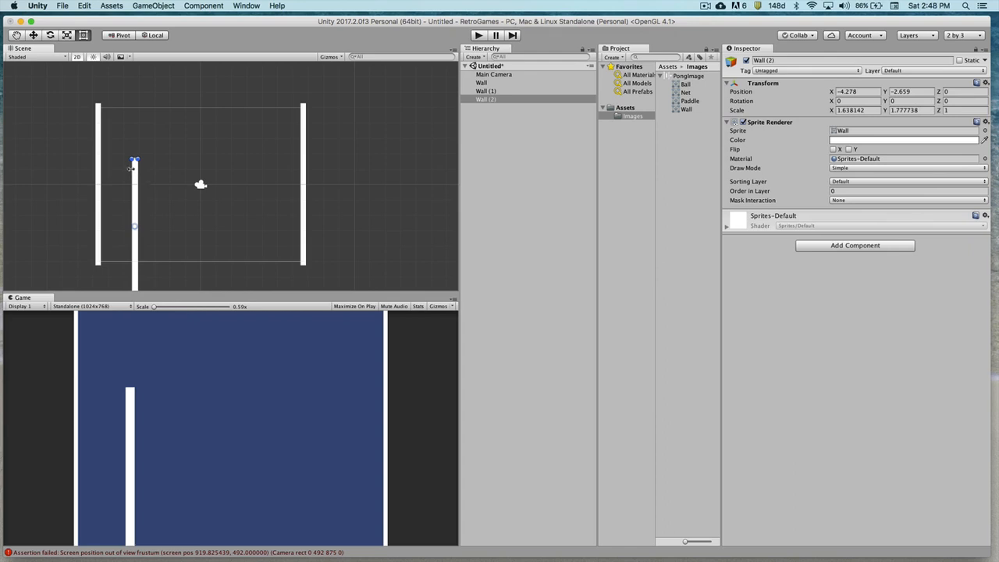
- Undo the resizing and moves of the third wall back to its upright placement in the centre
key(super+z)
key(super+z)
key(super+z)
key(super+z)
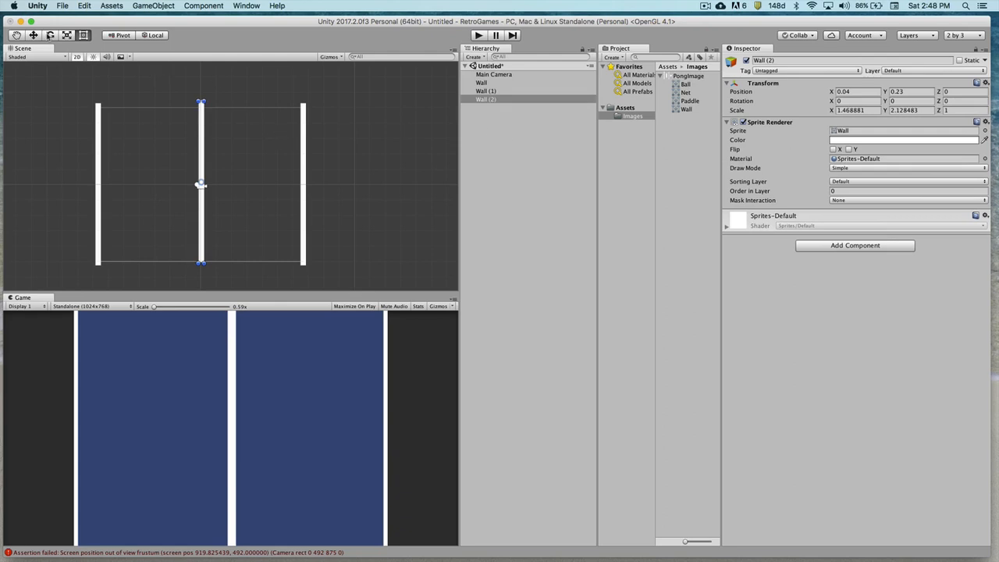
- Rotate the middle wall freehand about its Z axis to about 63 degrees
click(49, 36)
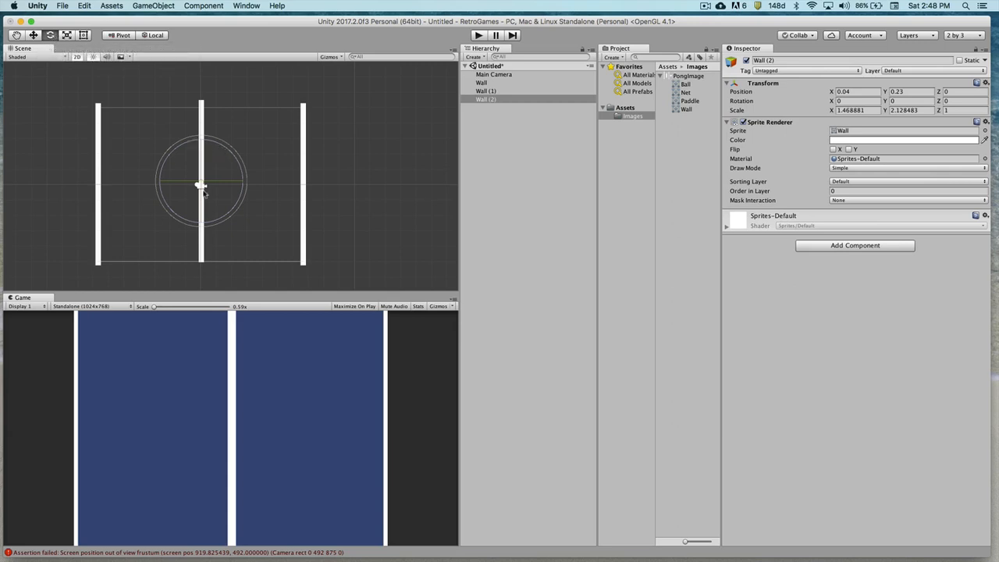
drag(221, 149, 139, 88)
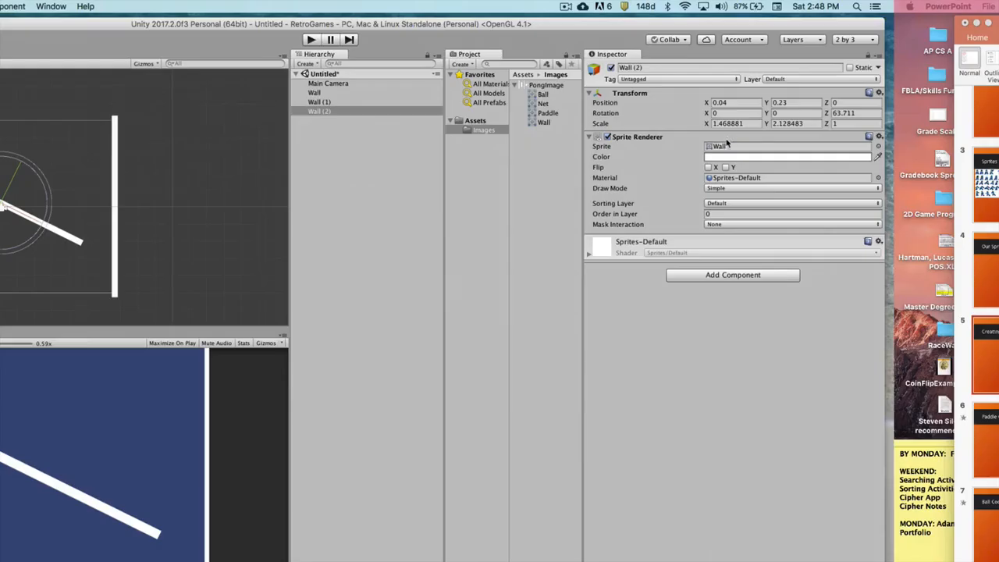
drag(38, 179, 43, 204)
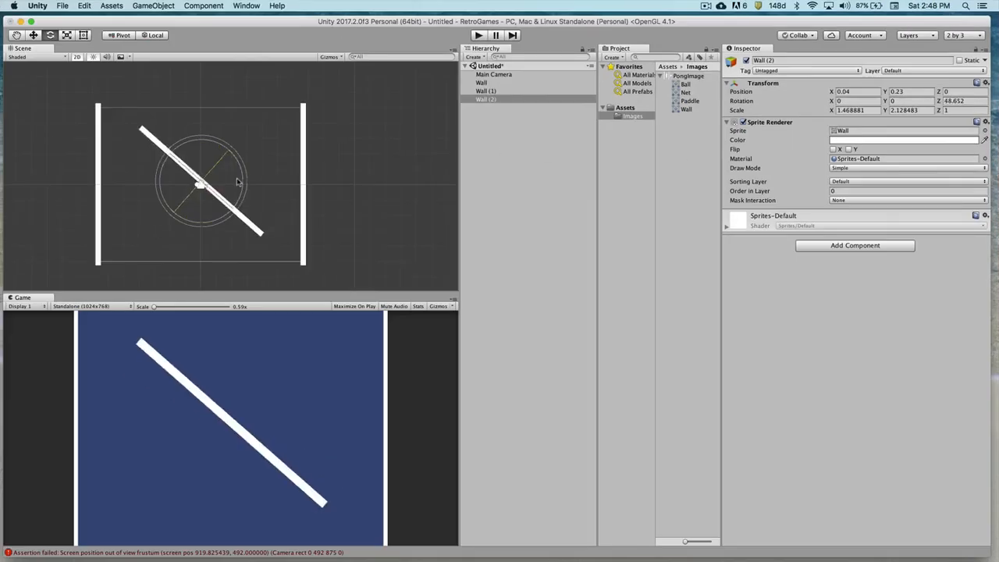
drag(238, 183, 250, 153)
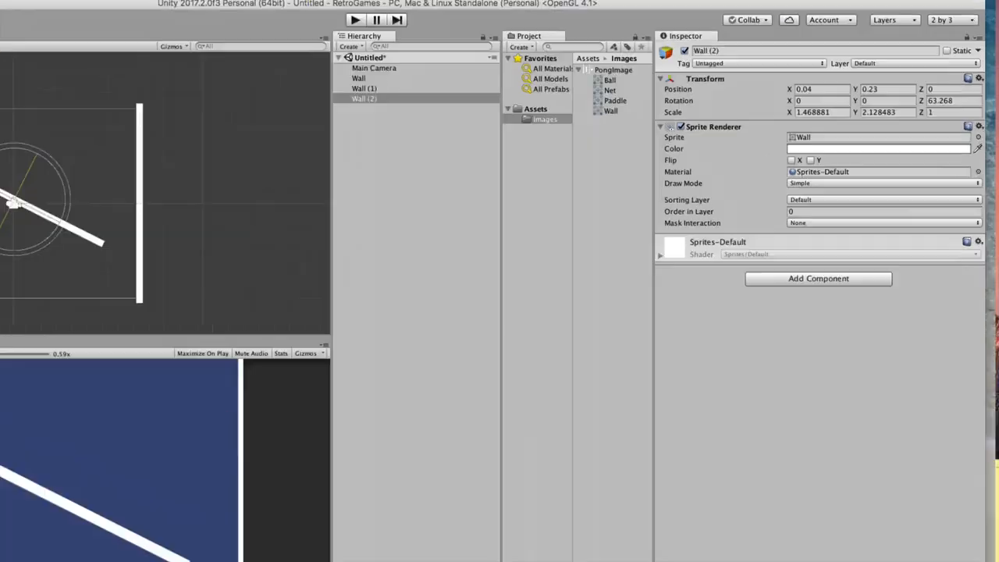
- Set the middle wall's Z rotation to 90 and deselect it
click(954, 103)
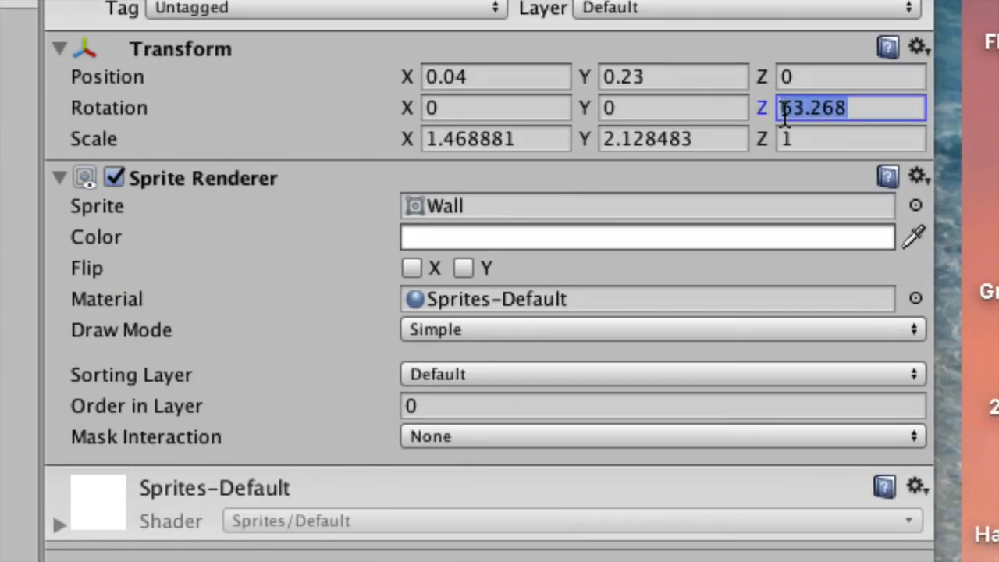
text(90)
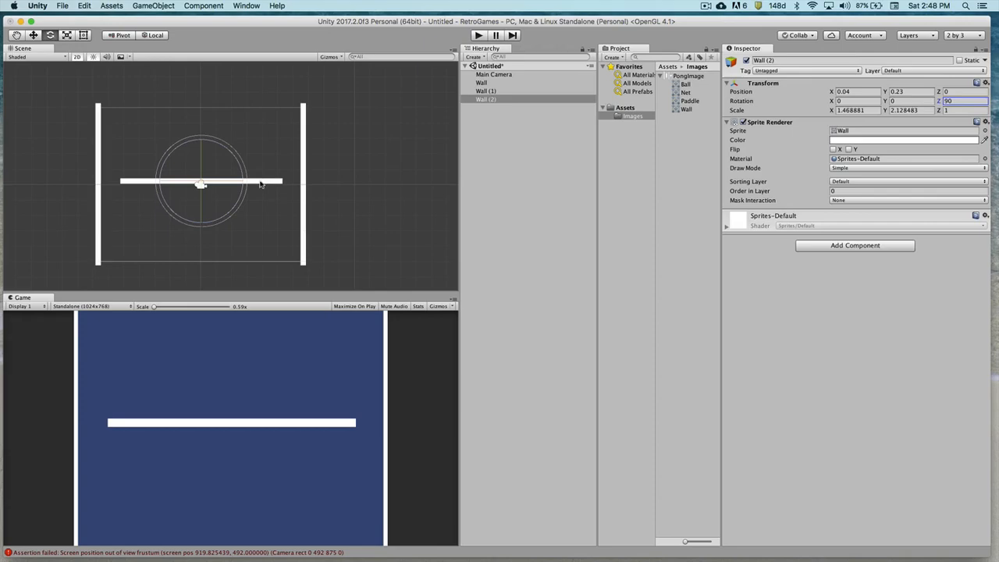
click(266, 157)
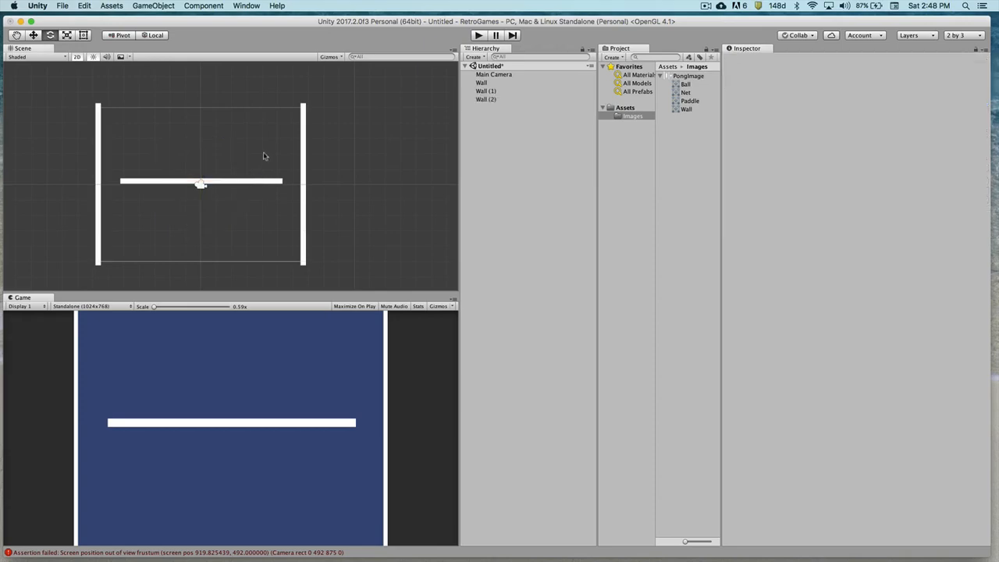
- Move the horizontal middle wall to the top edge of the camera frame and stretch it to meet both side walls
click(223, 184)
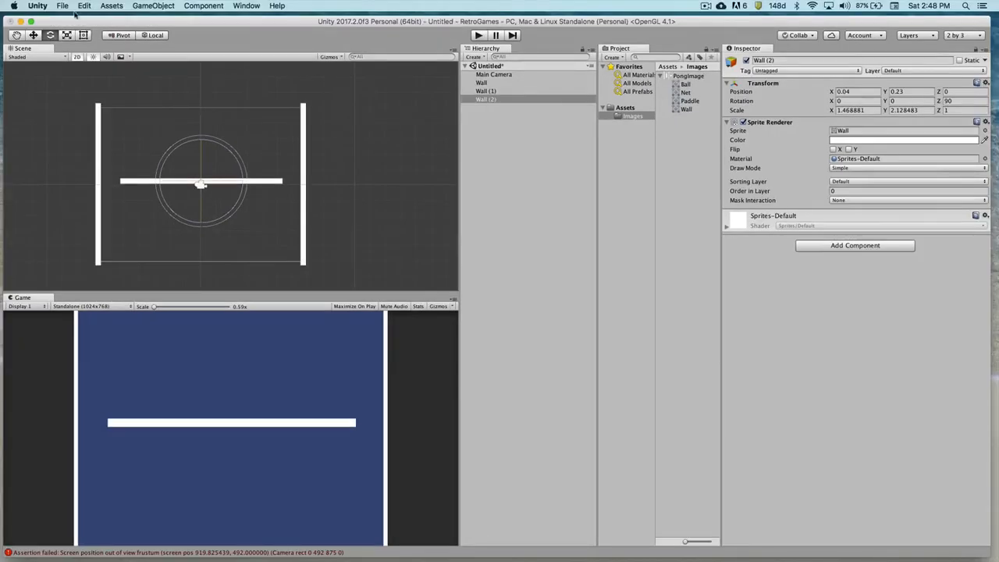
key(t)
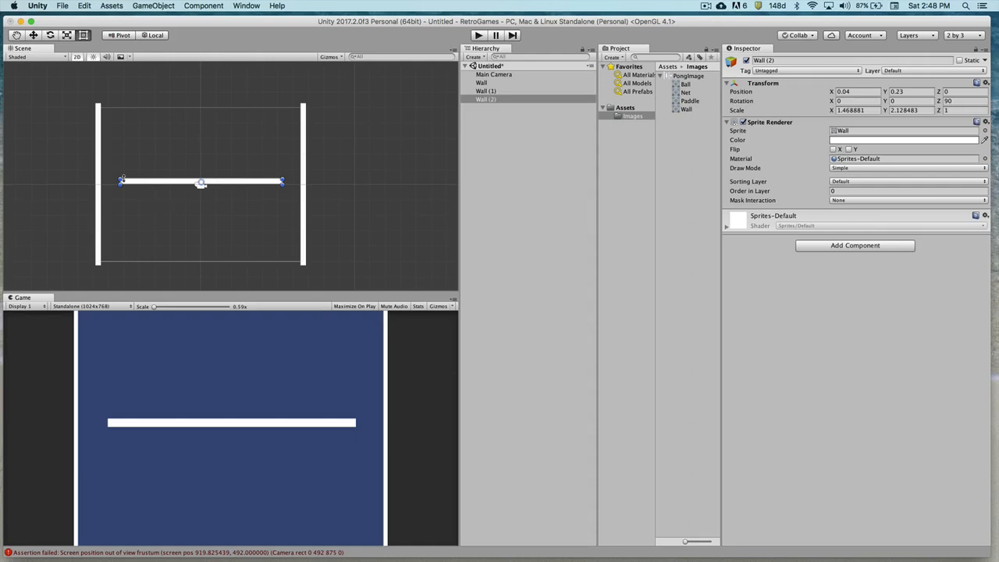
drag(126, 184, 131, 120)
drag(127, 110, 129, 107)
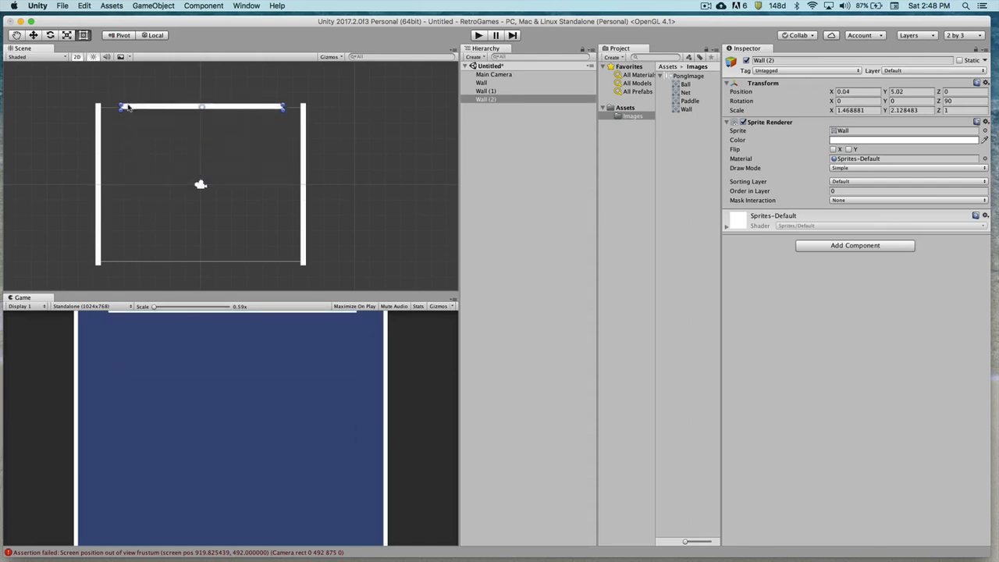
drag(284, 109, 303, 105)
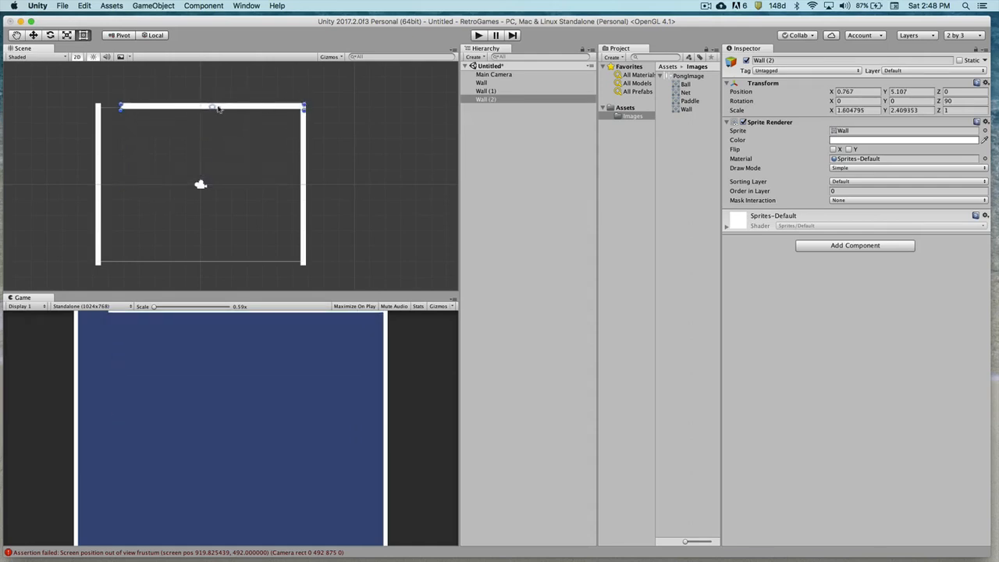
drag(121, 106, 97, 112)
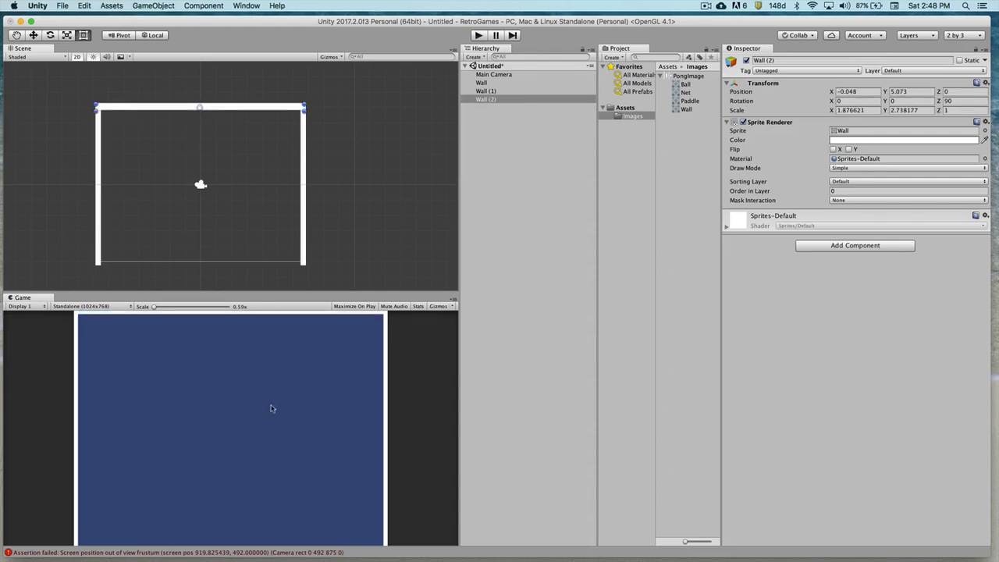
- Duplicate the top wall and move the copy to the bottom edge of the camera frame, at about Y -5.05
click(481, 100)
key(super+d)
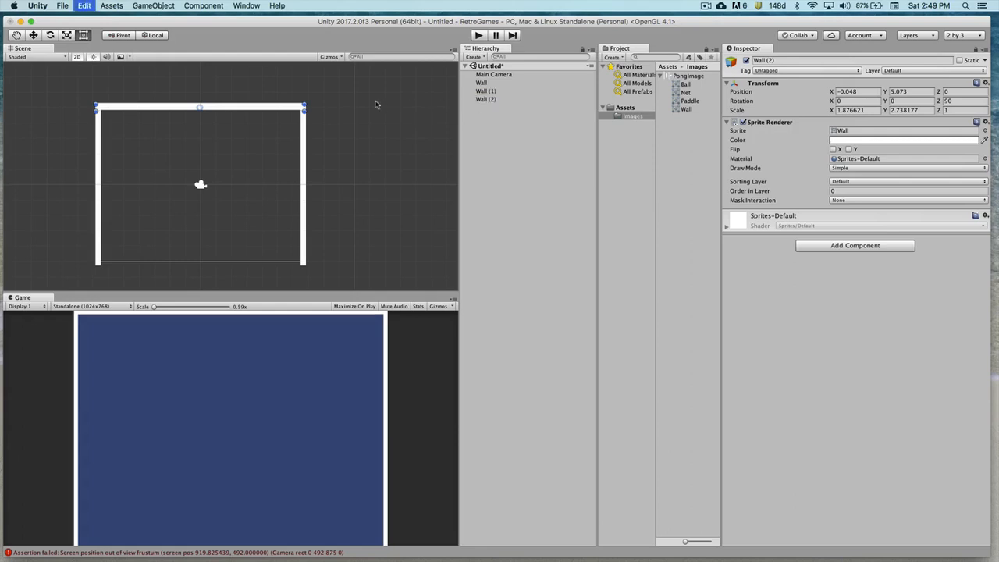
click(211, 105)
drag(211, 105, 214, 266)
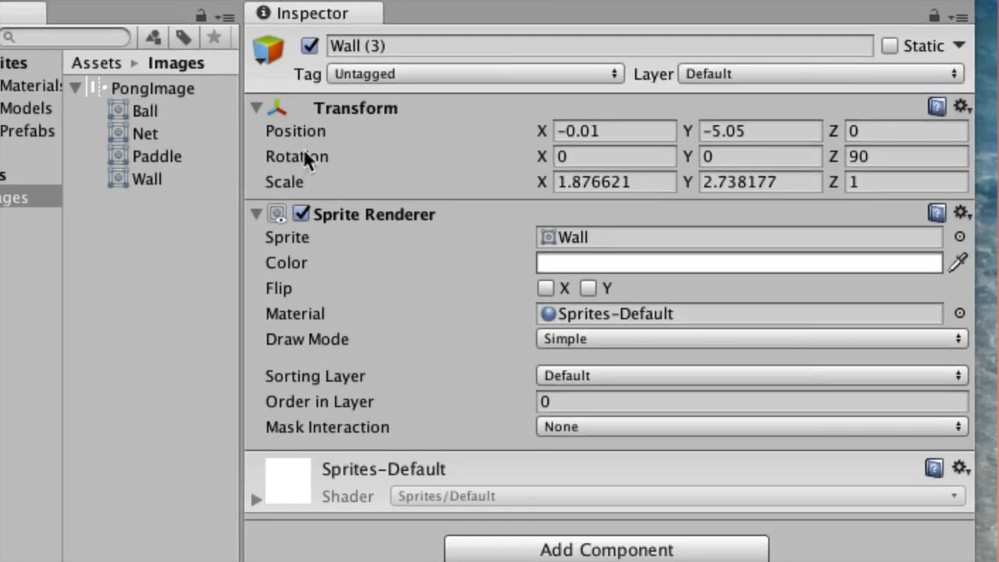
- Select the Main Camera and enlarge the Game view by shrinking the Scene view
mouse_move(286, 138)
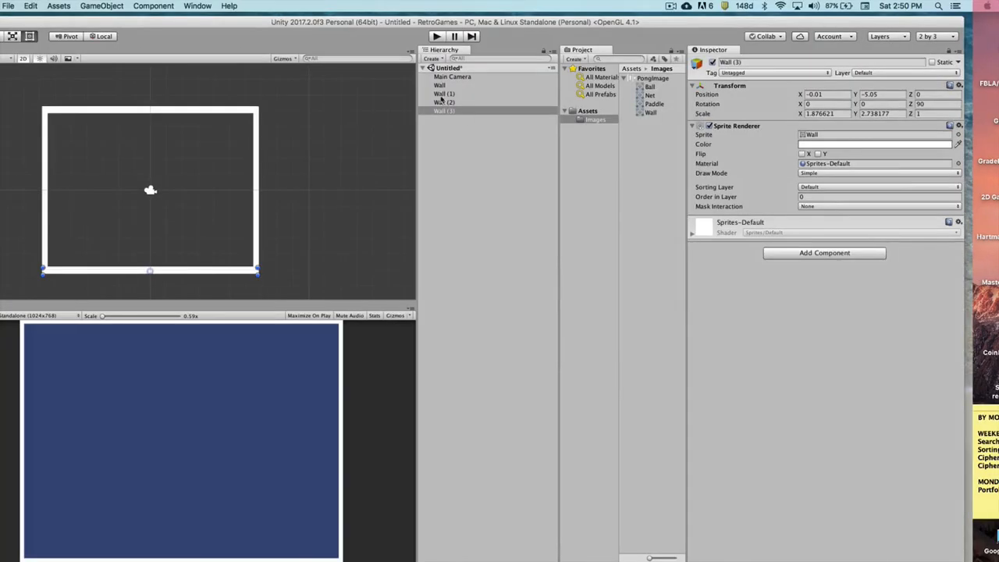
click(473, 74)
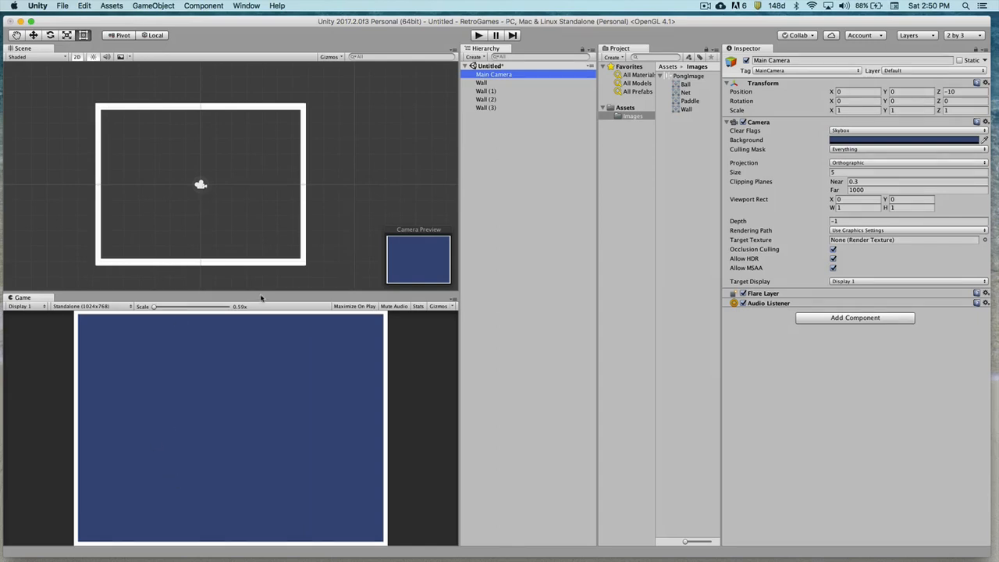
drag(261, 295, 272, 232)
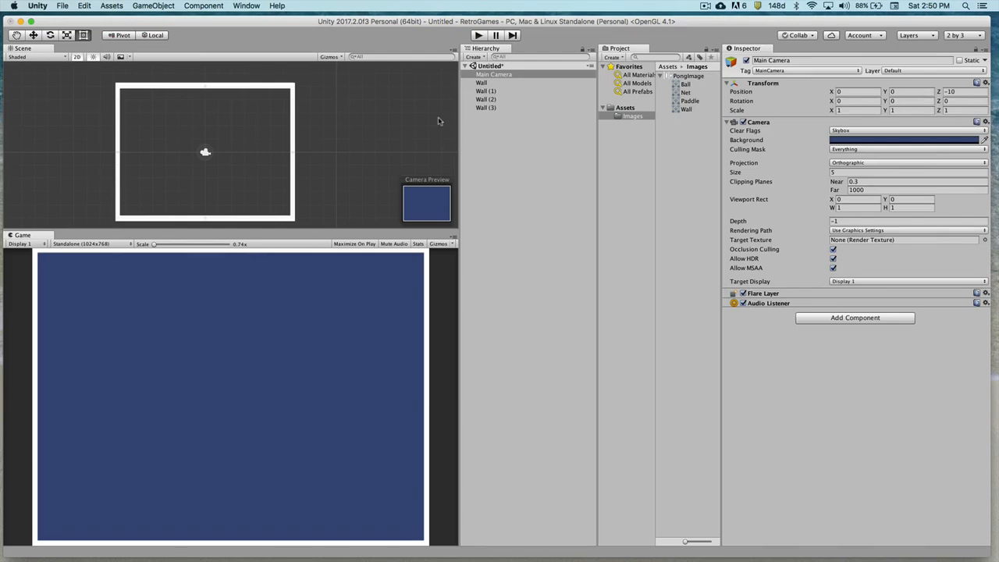
- Set the left wall's Y position to 0
click(492, 83)
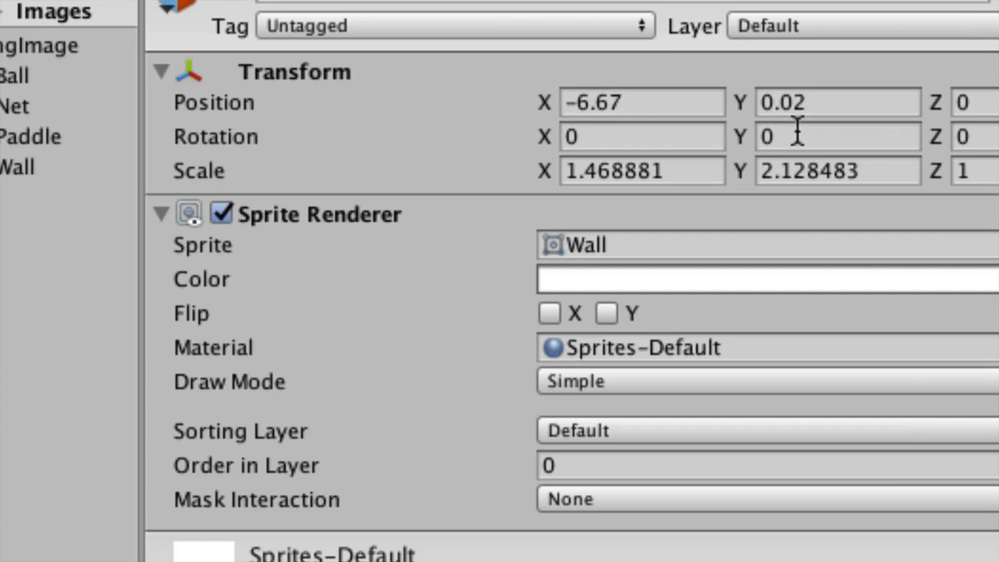
click(765, 106)
double_click(762, 105)
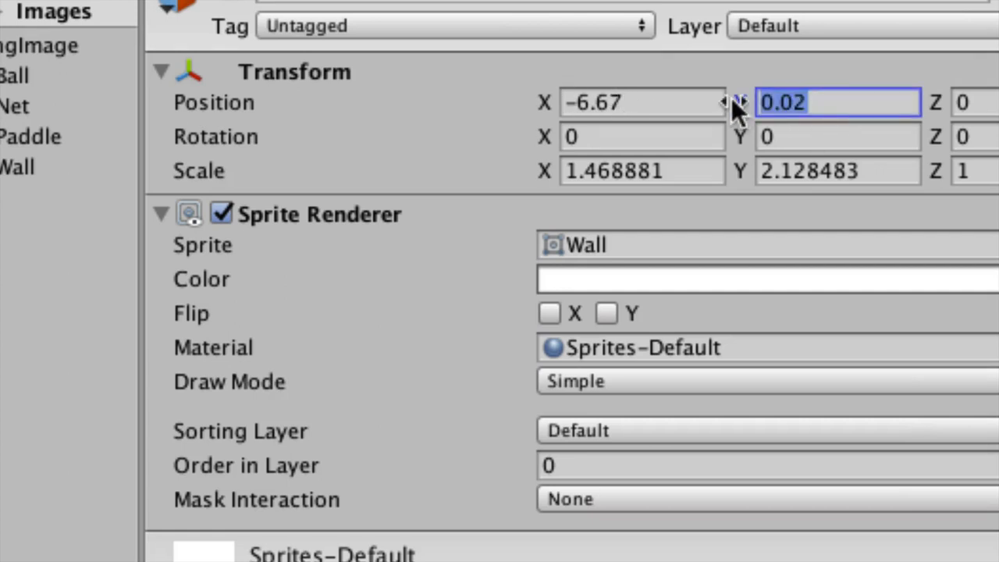
text(0)
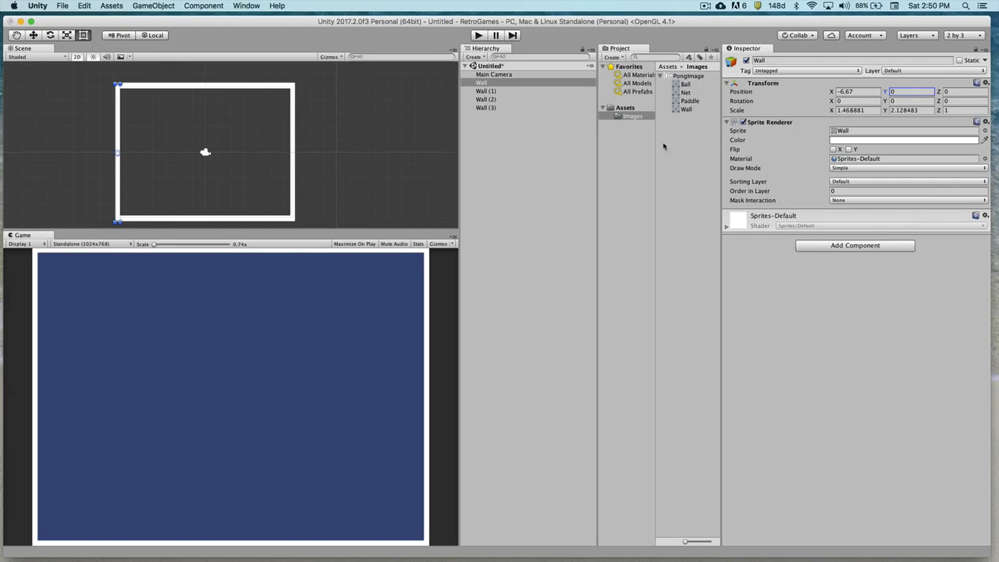
- Set the right wall's X position to 6.667
click(490, 92)
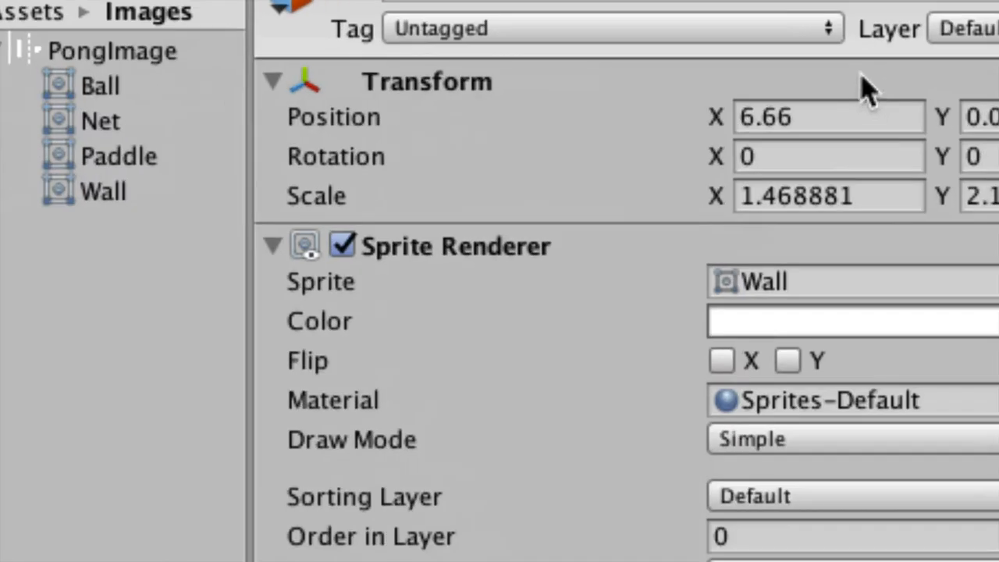
click(817, 118)
click(817, 118)
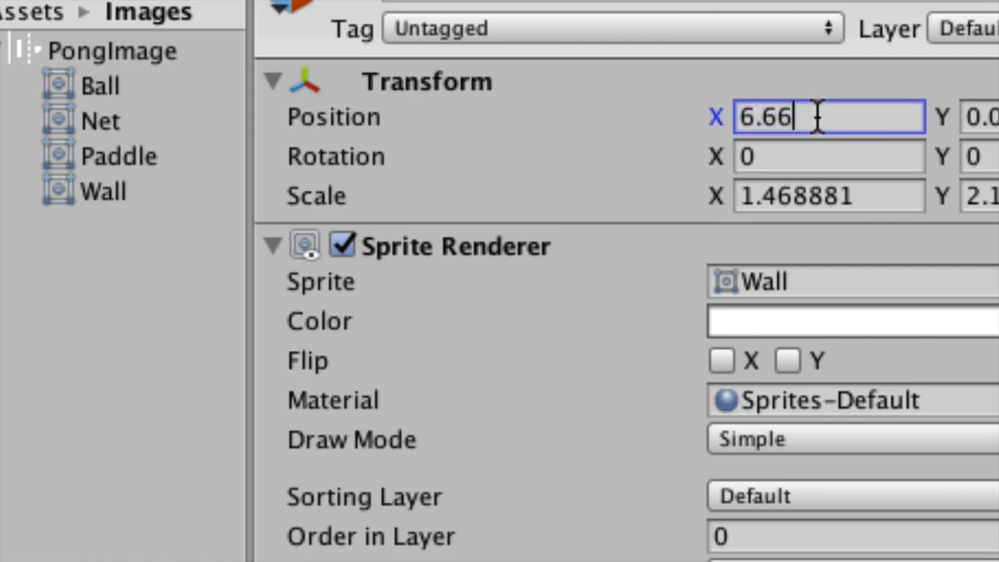
text(7)
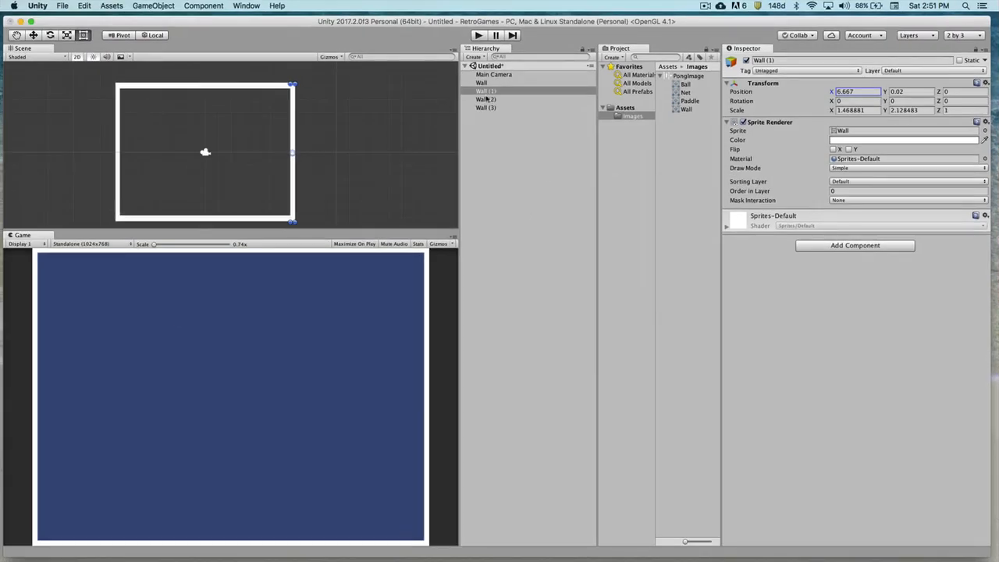
- Set the X position of both the top wall, Wall (2), and the bottom wall, Wall (3), to 0
click(487, 99)
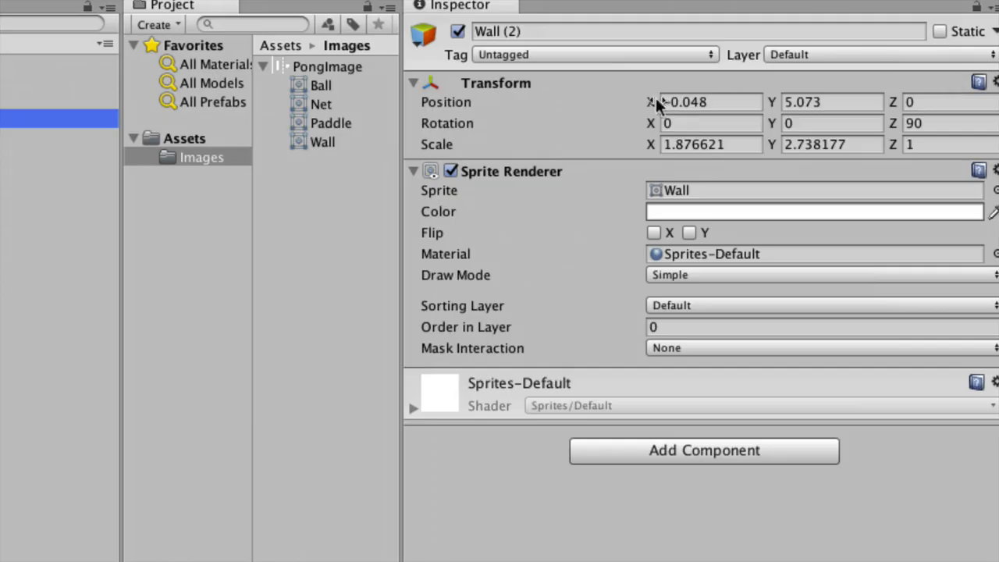
click(742, 100)
text(0)
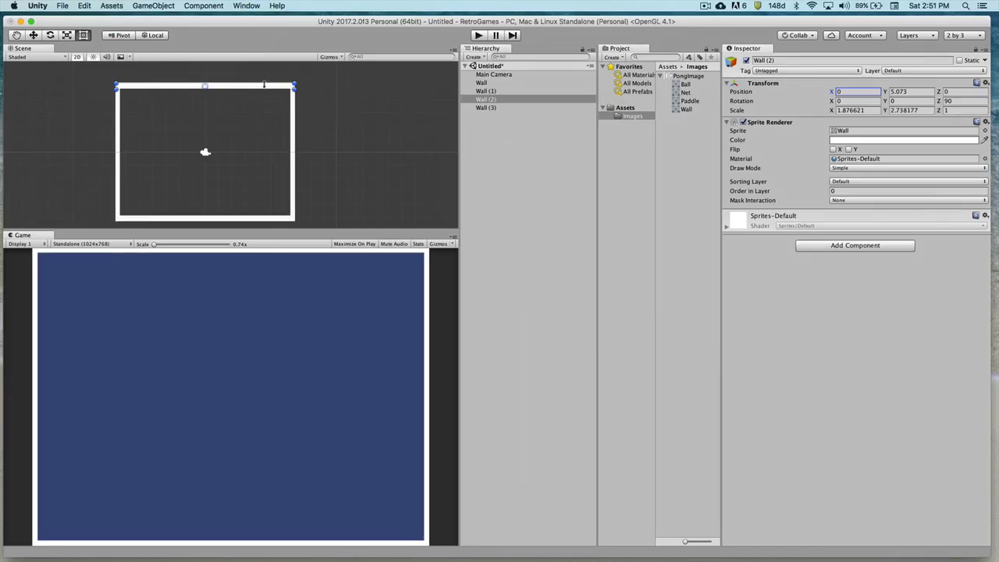
click(498, 107)
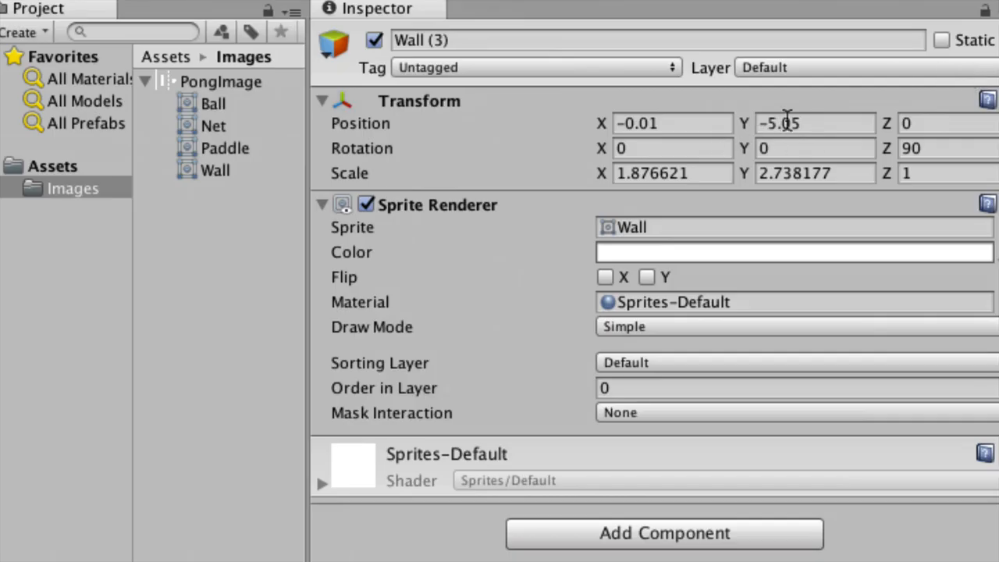
click(674, 123)
text(0)
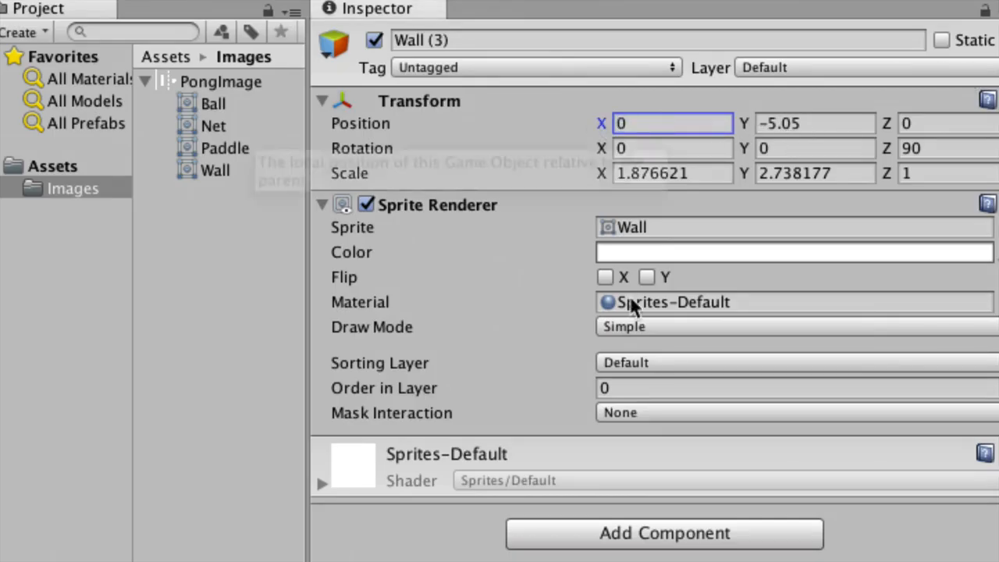
- Set the bottom wall's Y position to -5.073, mirroring the top wall
right_click(233, 379)
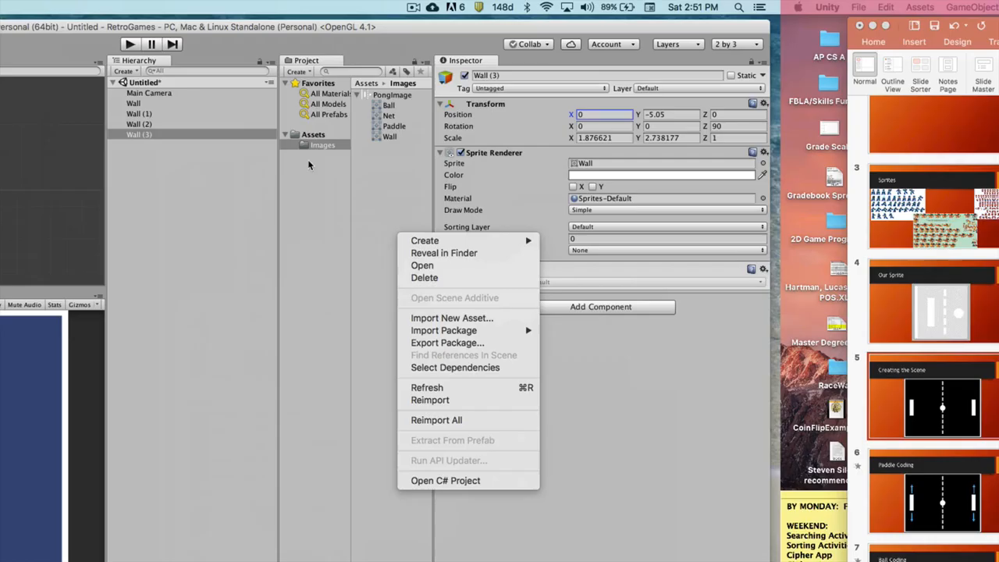
click(156, 124)
click(156, 124)
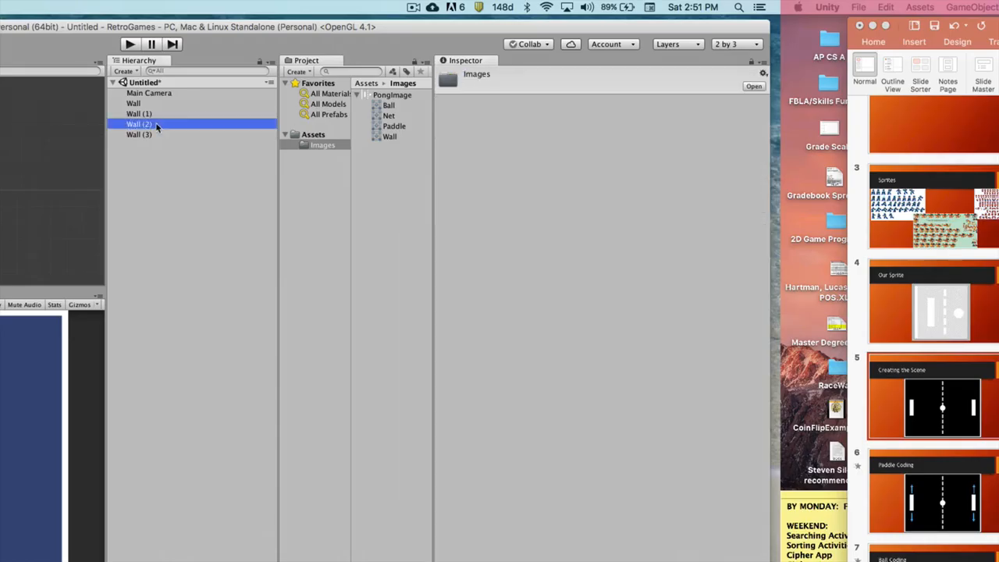
click(145, 134)
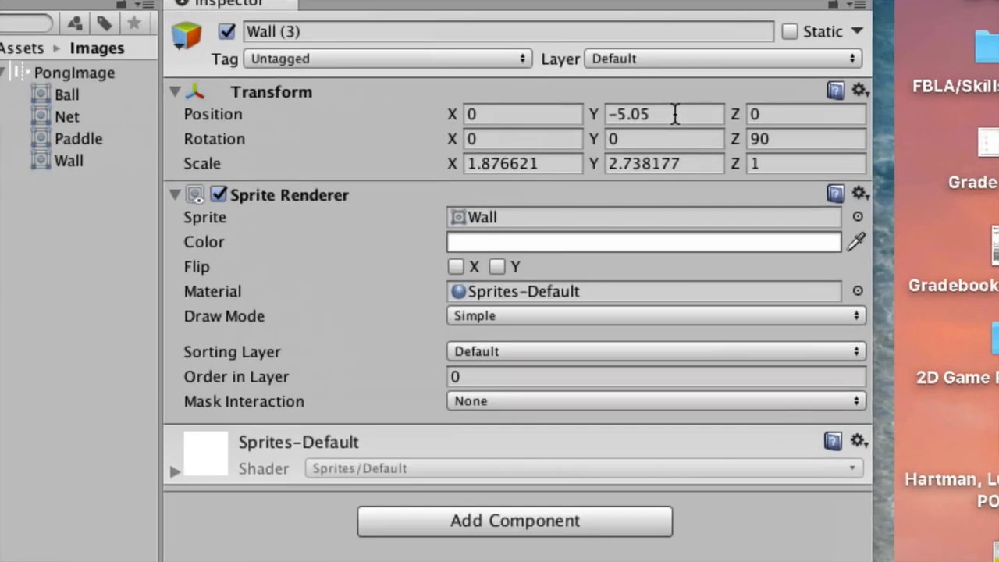
click(675, 114)
click(675, 114)
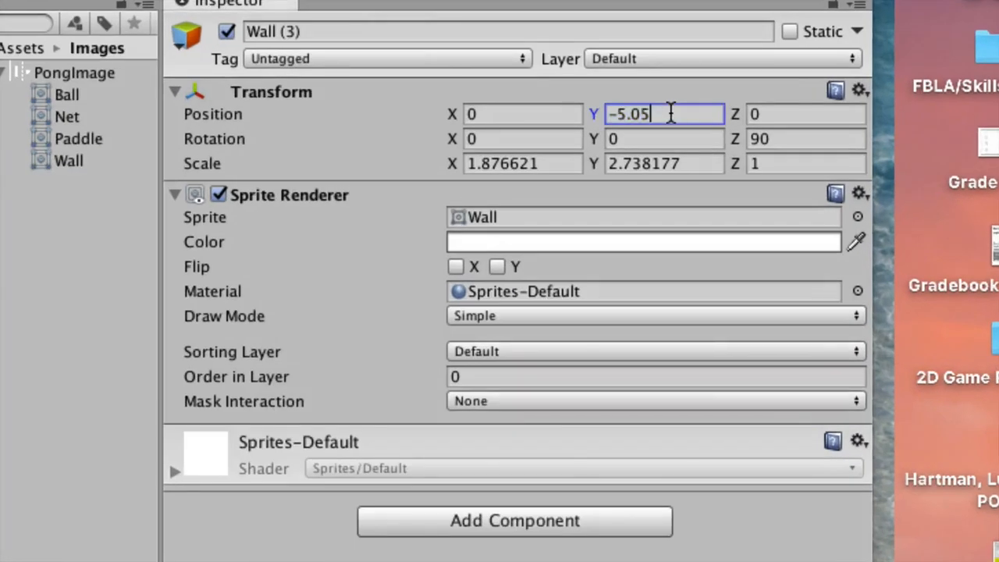
key(BackSpace)
text(73)
click(692, 98)
click(194, 92)
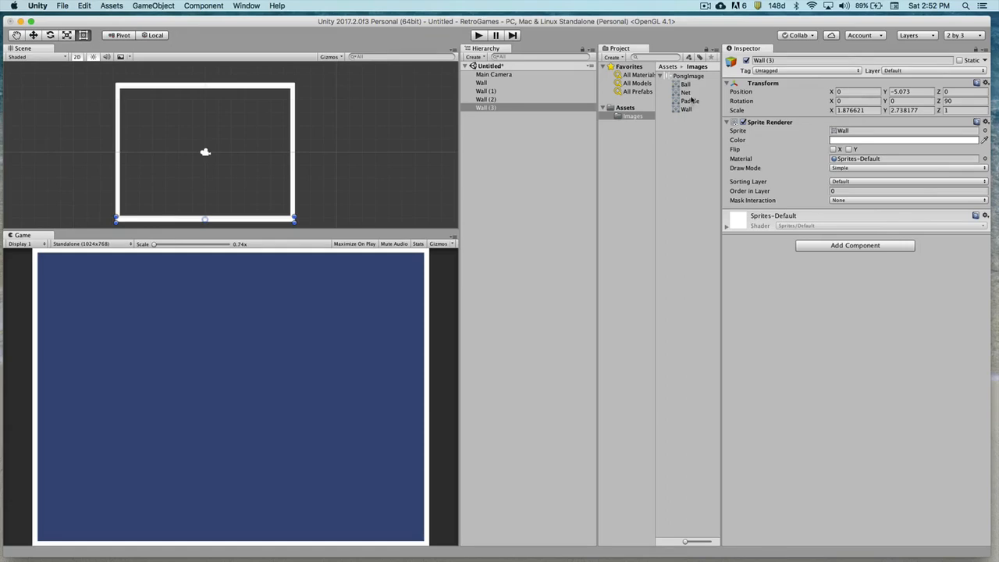
- Place the Net sprite in the upper half of the playfield at about Y 2.48 and set its X position to 0
drag(686, 92, 213, 121)
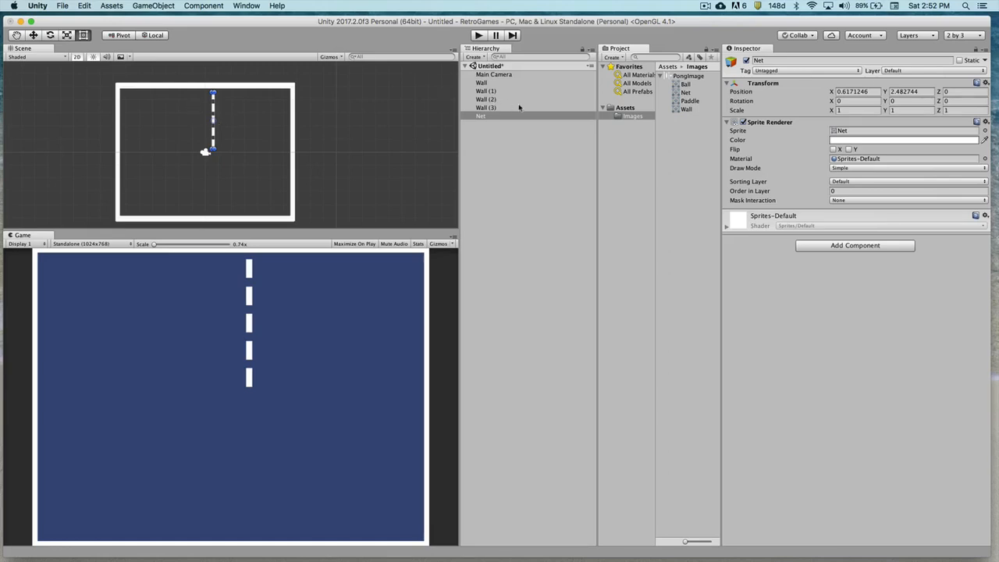
click(869, 92)
text(0)
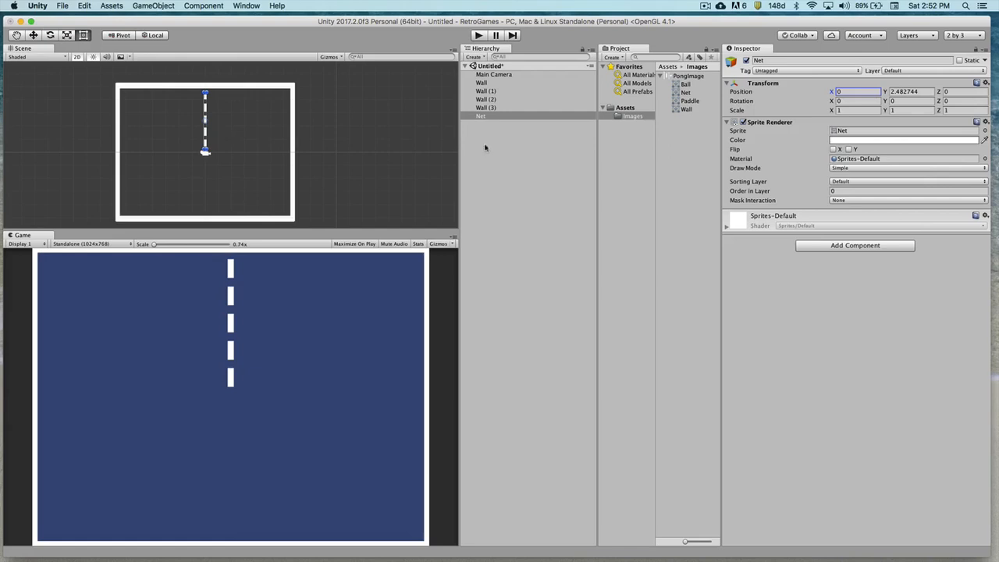
- Place a second Net sprite below the first at about Y -2.26 and set its X position to 0
click(493, 116)
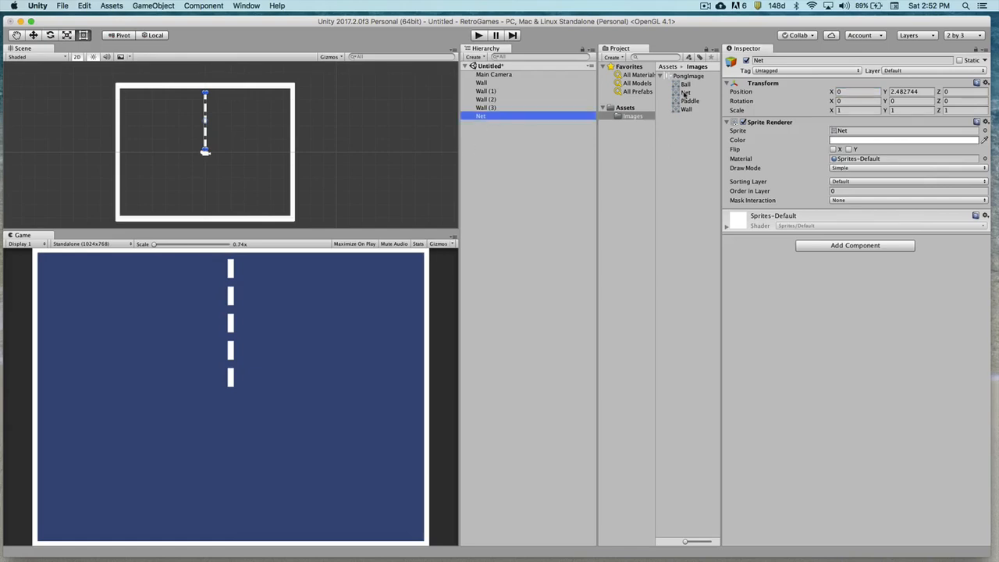
drag(685, 94, 206, 182)
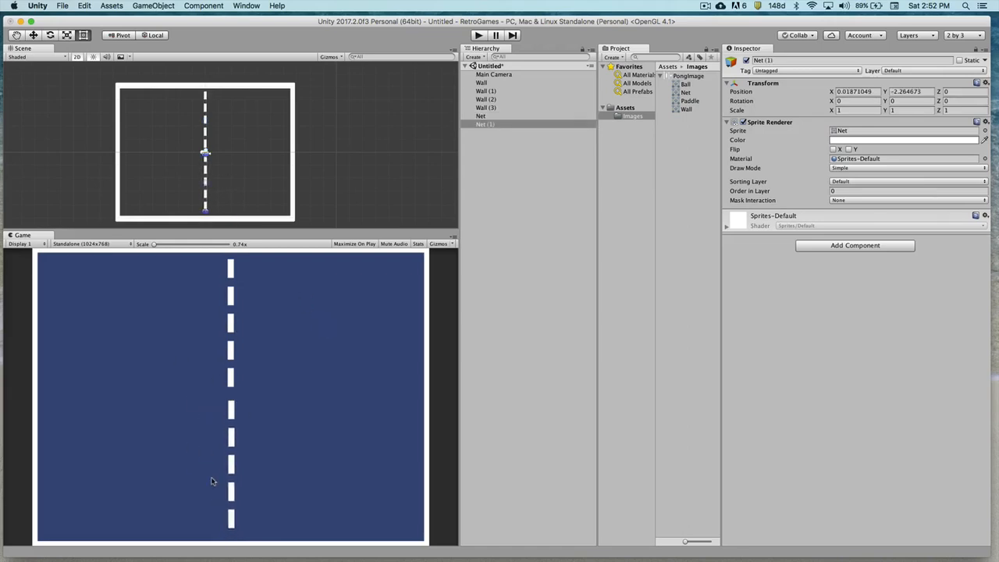
click(878, 91)
text(0)
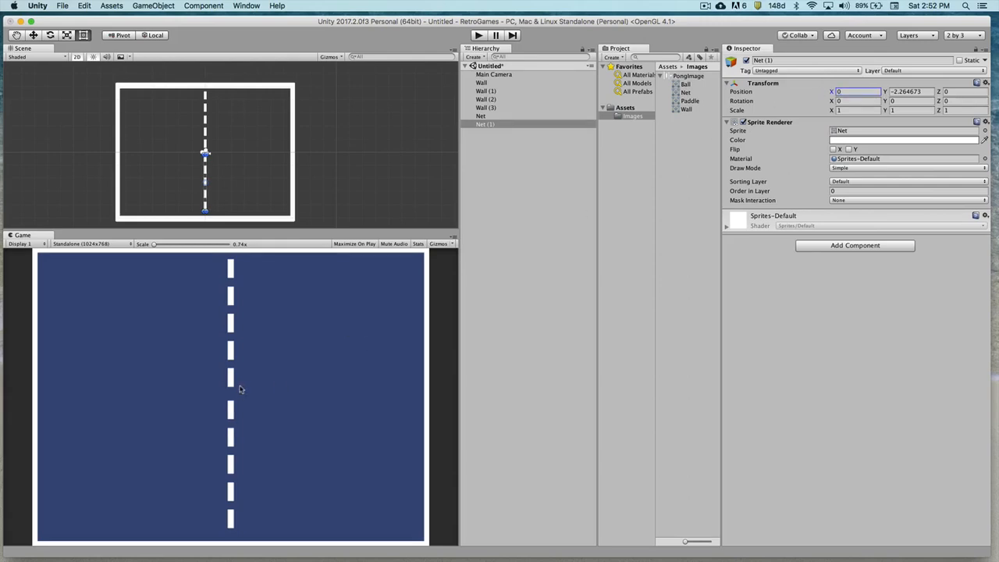
- Move the upper net down to about Y 2.3, closing the wider gap between the two net halves
click(205, 96)
click(205, 95)
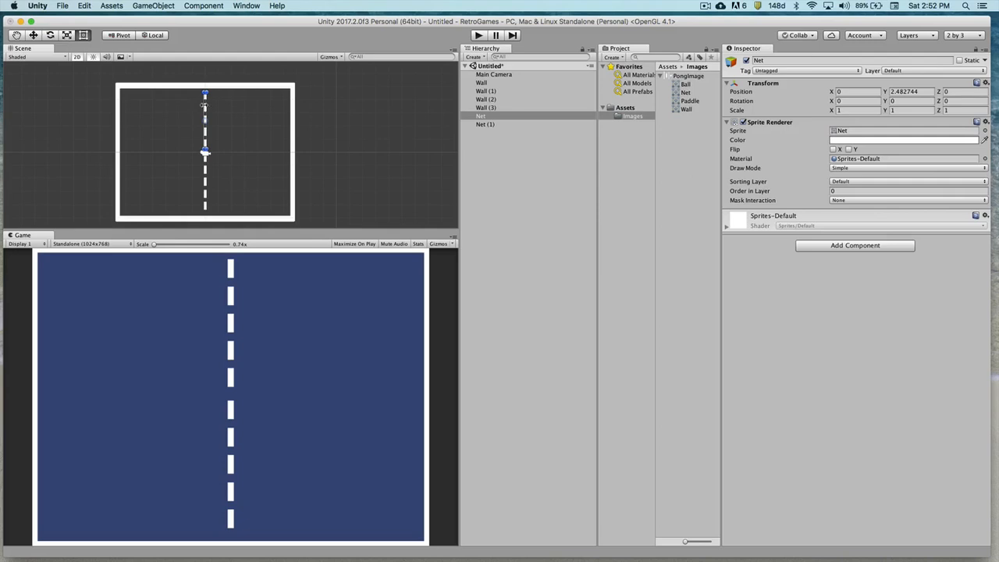
scroll(205, 103, up, 6)
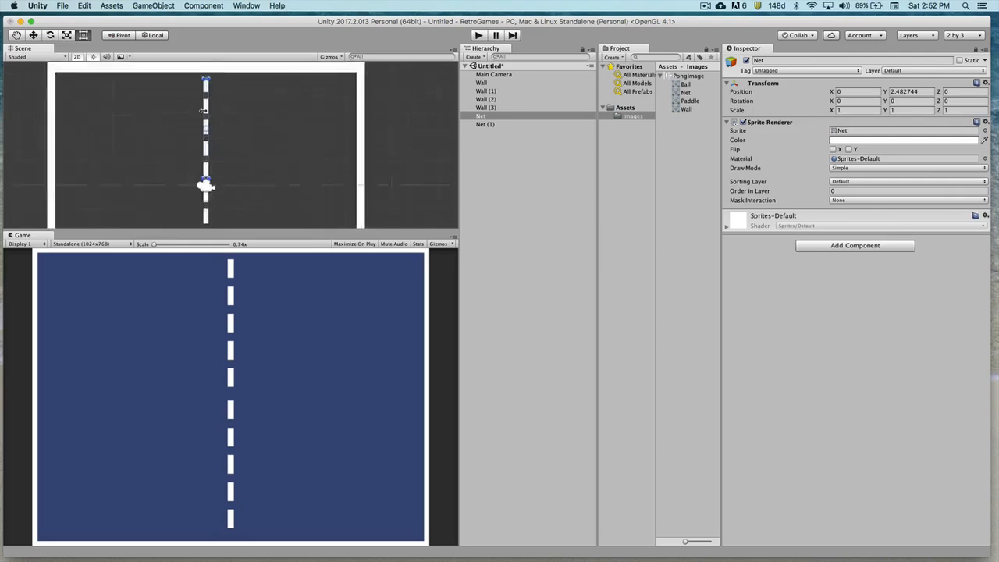
drag(210, 99, 209, 109)
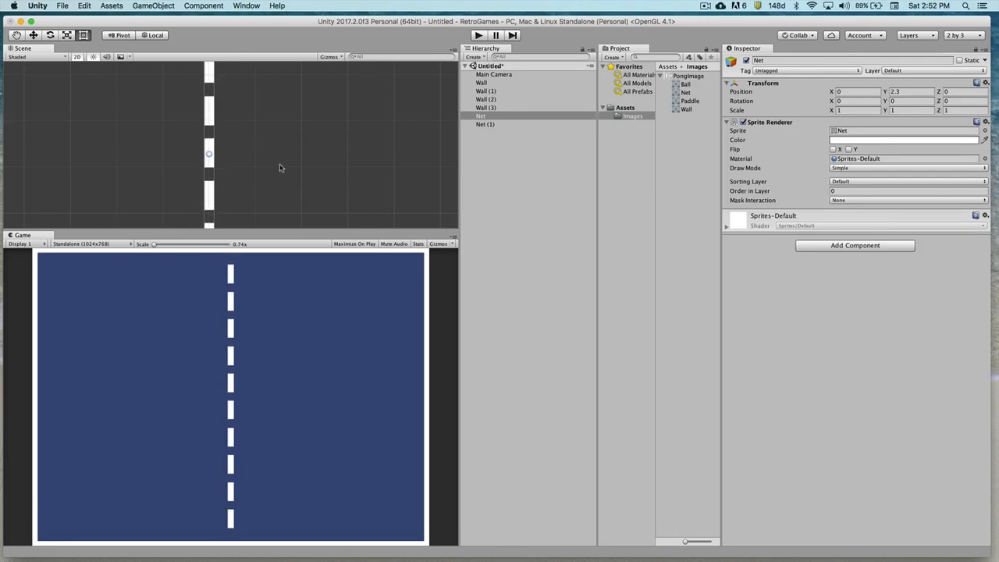
- Move the lower net down slightly to about X -0.02, Y -2.39
middle_drag(280, 164, 283, 100)
middle_drag(266, 149, 279, 72)
scroll(225, 119, up, 3)
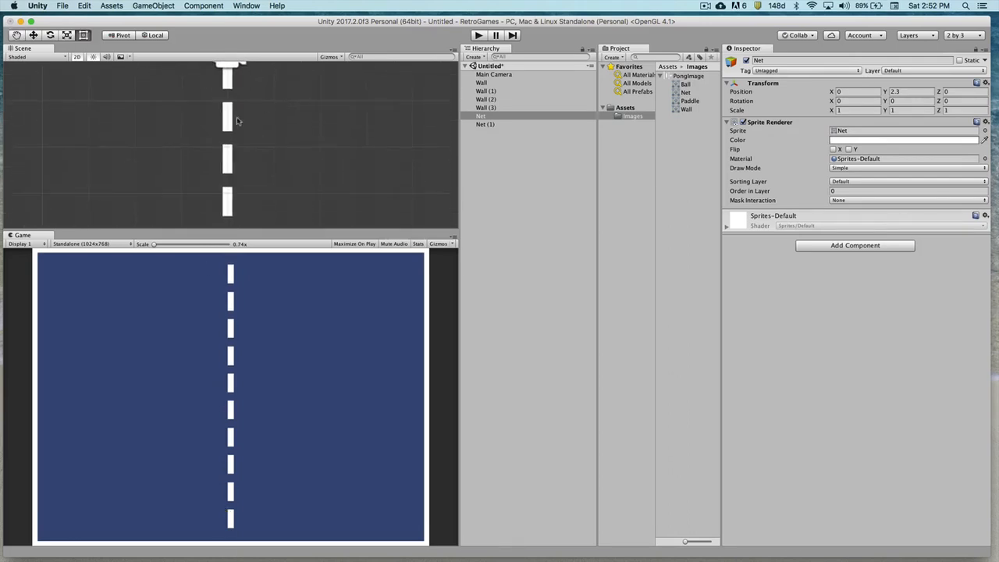
drag(225, 119, 227, 124)
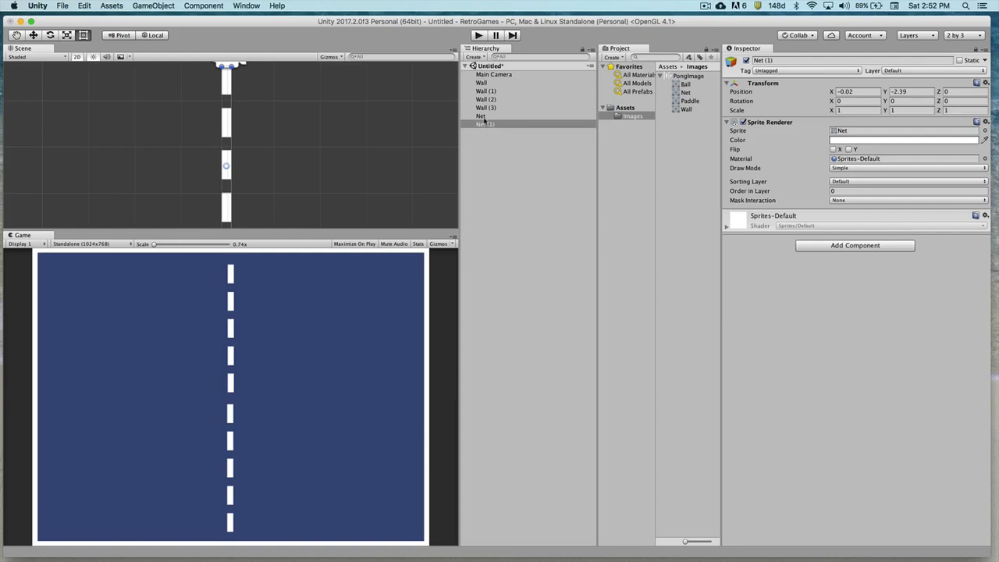
- Set the lower net's X position to 0 to line it up with the upper net, and clear the selection
click(864, 92)
click(507, 115)
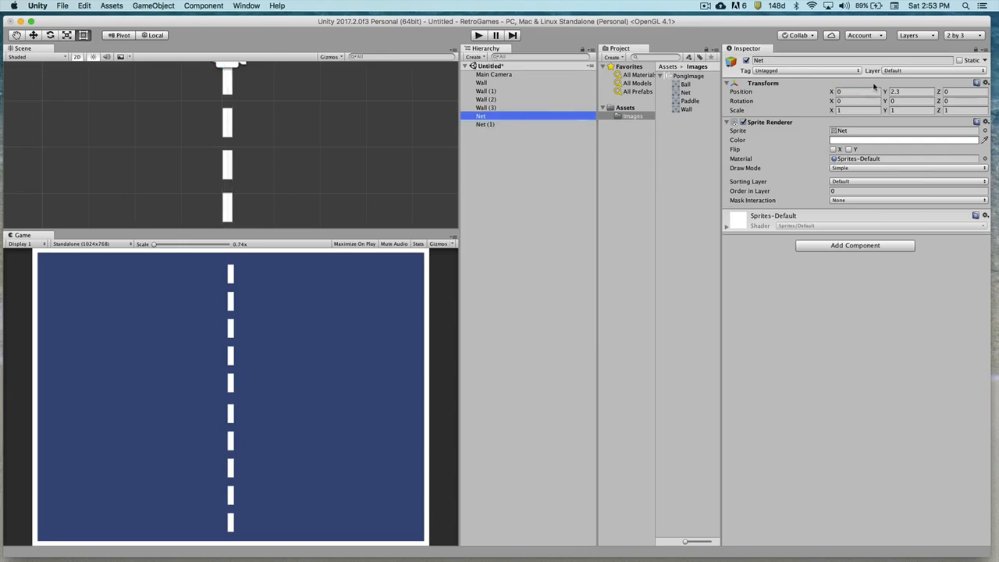
click(839, 92)
click(373, 176)
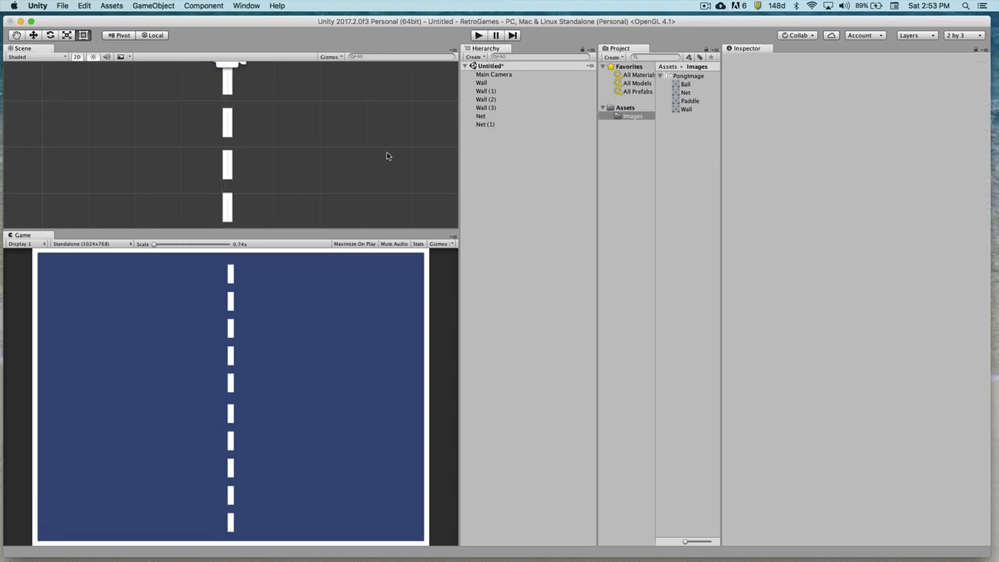
- Enlarge the Scene view, add a Paddle sprite in the playfield's right half, and set its position to X 5, Y 0
scroll(385, 154, down, 5)
scroll(386, 154, down, 3)
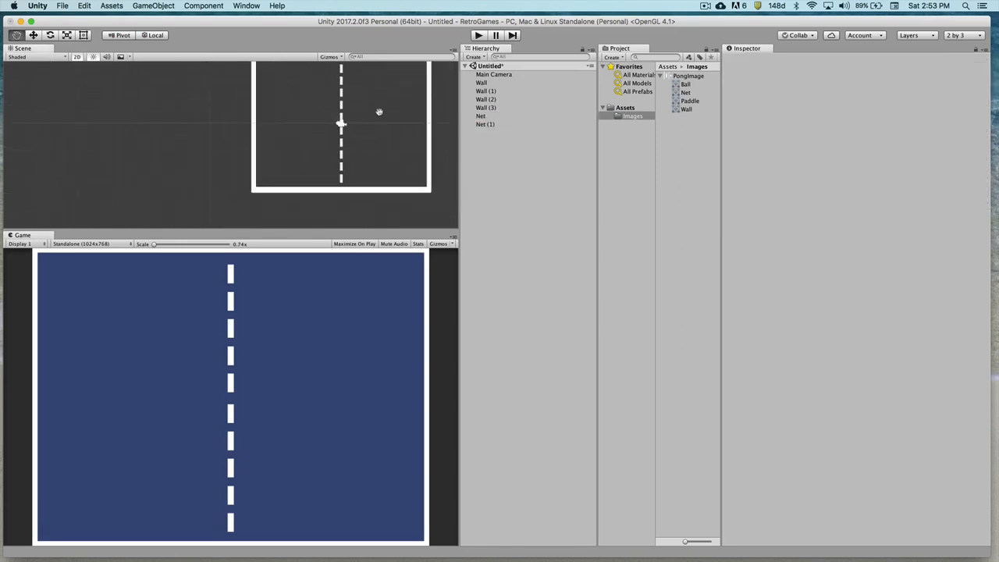
middle_drag(379, 111, 285, 143)
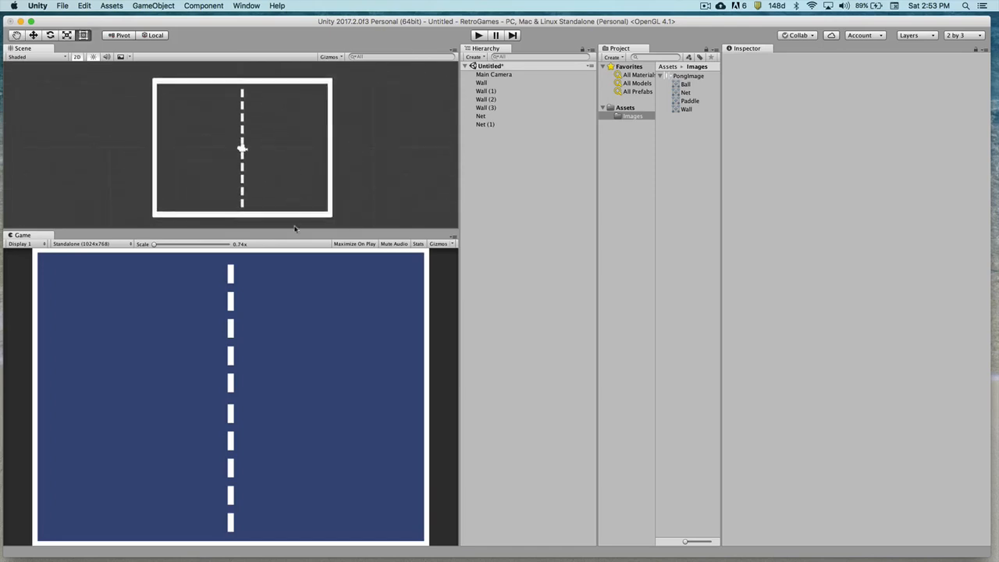
drag(295, 231, 296, 275)
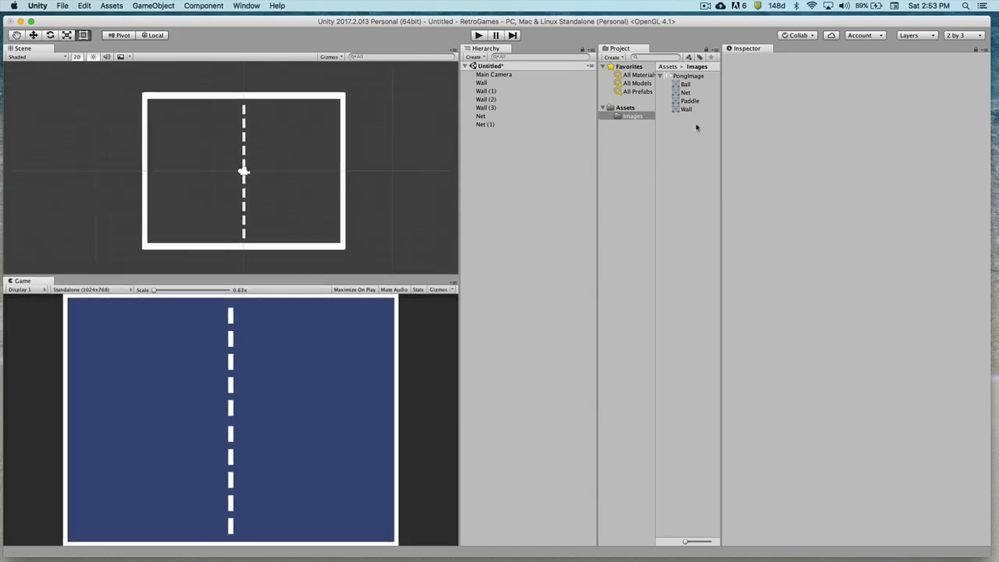
drag(690, 101, 320, 171)
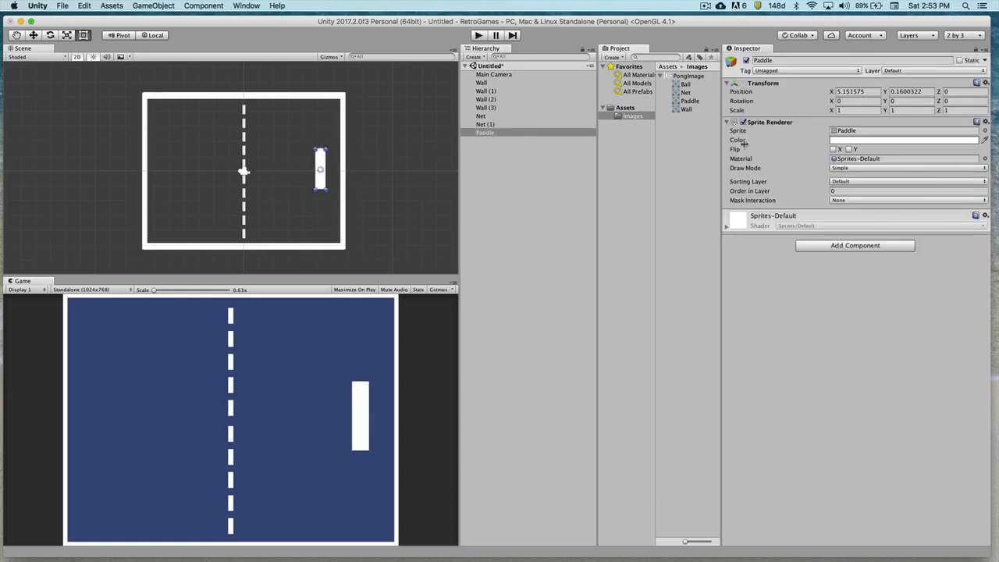
click(926, 91)
key(BackSpace)
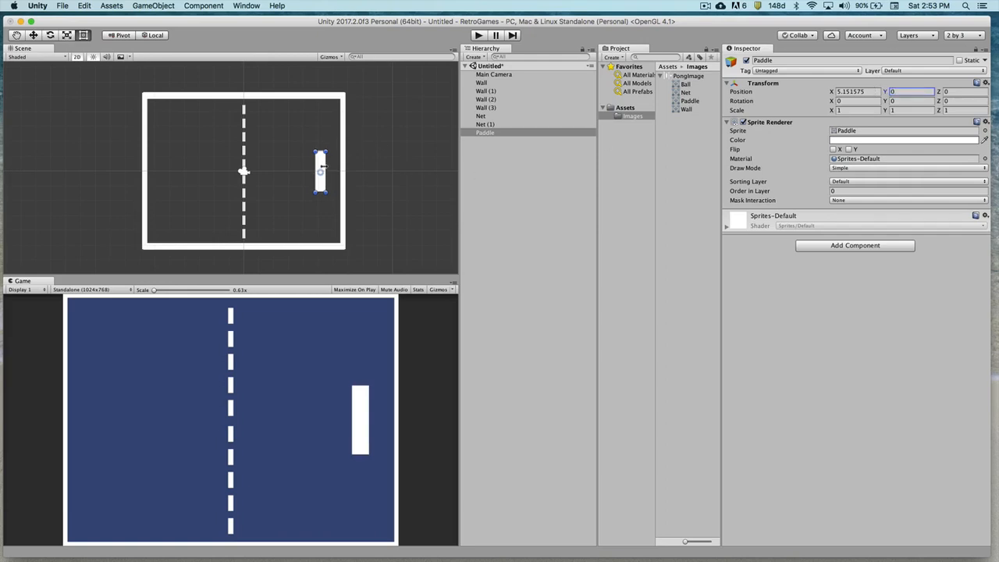
click(862, 92)
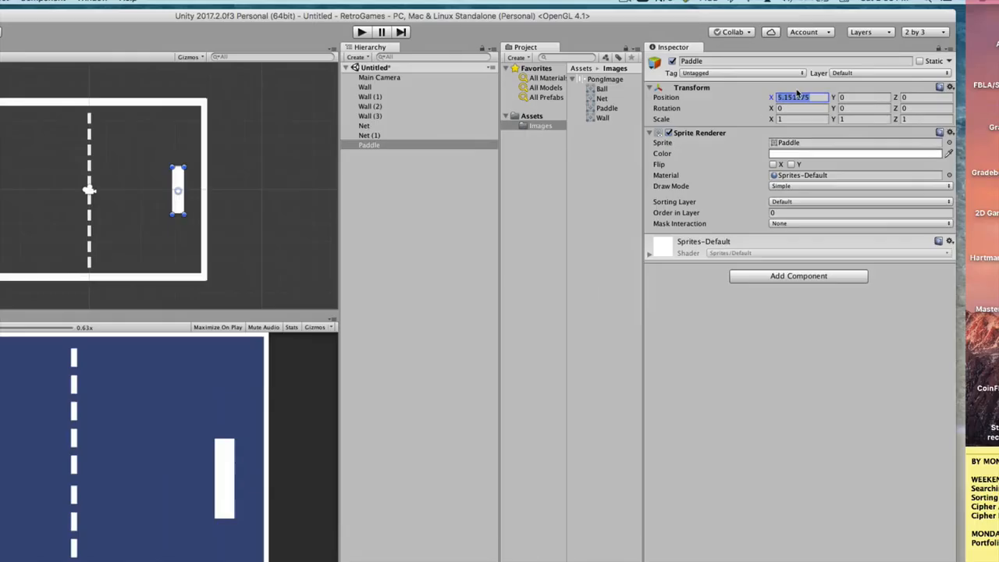
text(5)
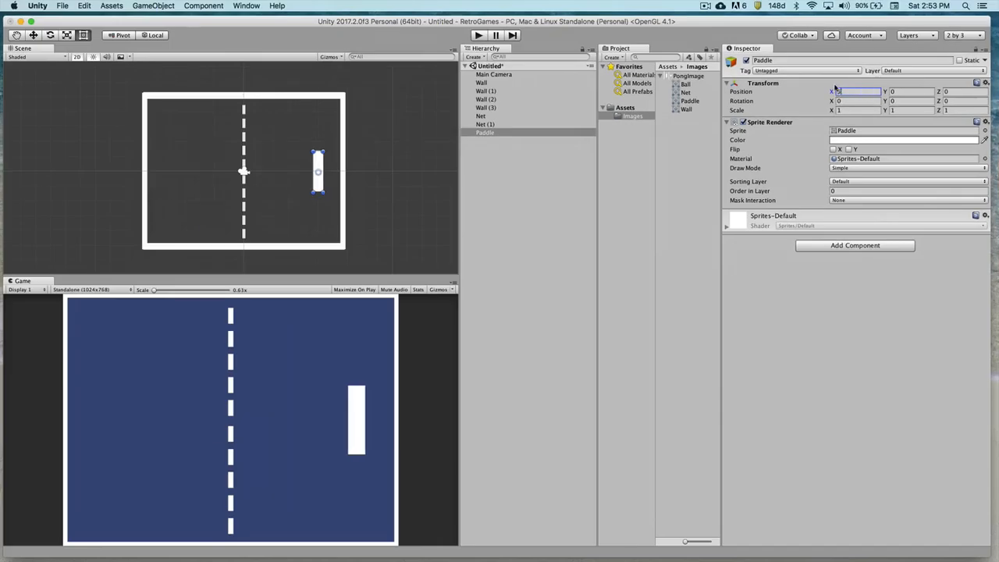
click(488, 134)
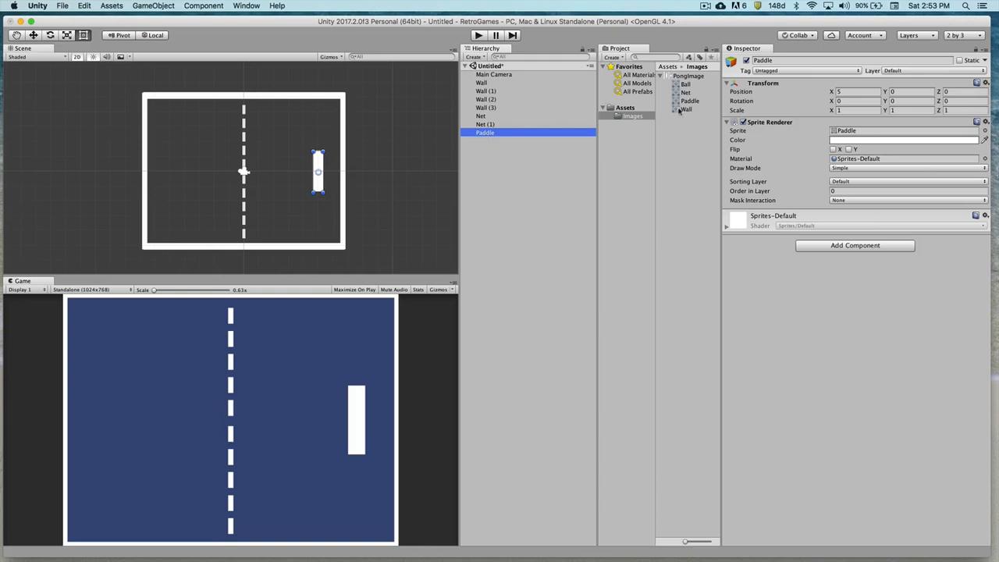
- Add a second Paddle sprite in the playfield's left half and set its position to X -5, Y 0
drag(690, 101, 169, 174)
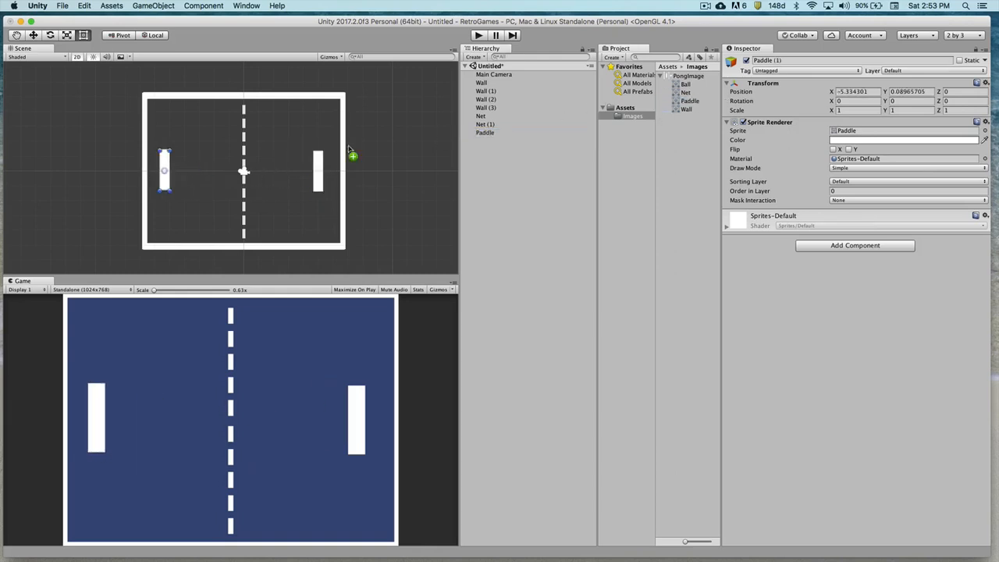
drag(872, 93, 804, 92)
text(-5)
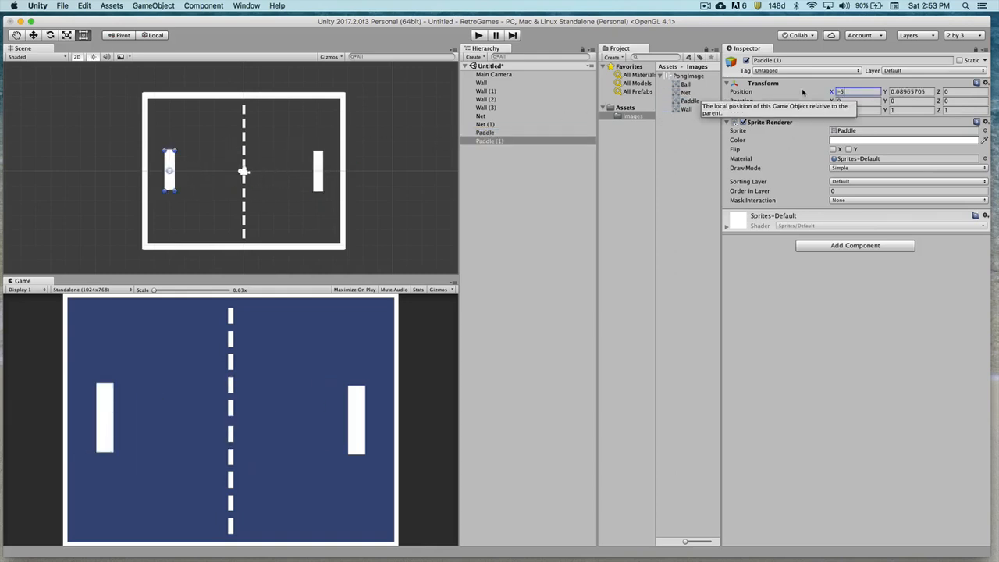
key(Tab)
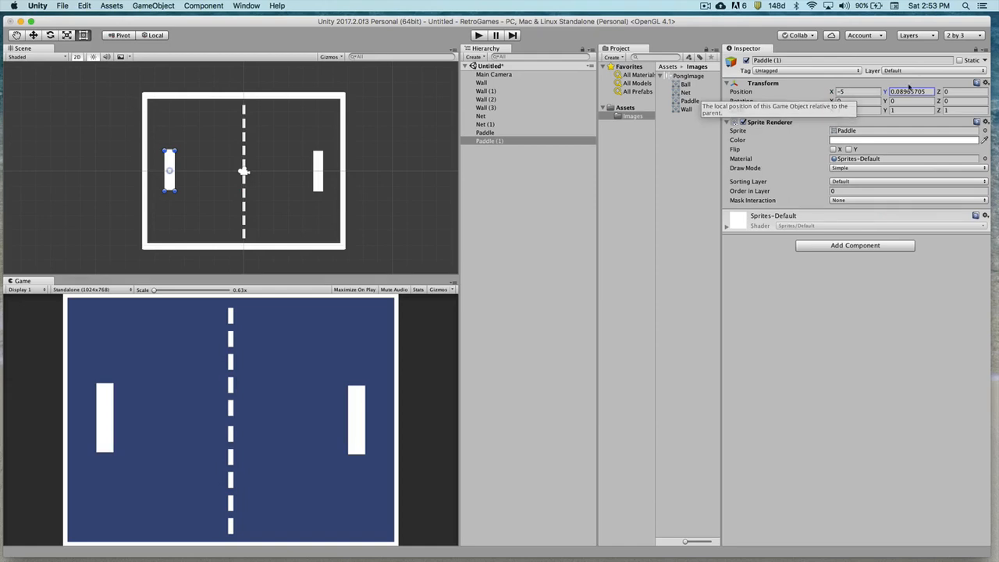
text(0)
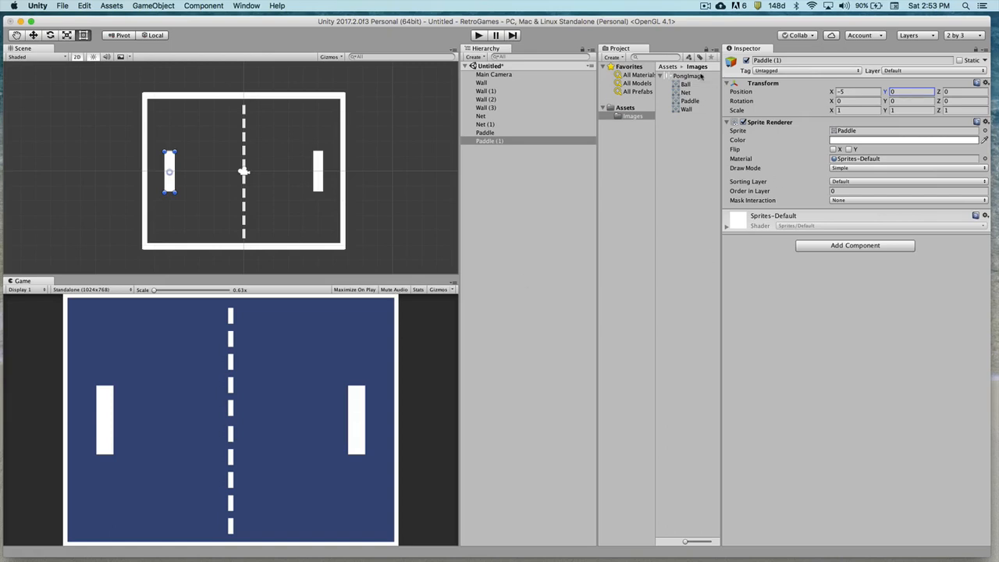
- Add the Ball sprite to the playfield and centre it at X 0, Y 0
drag(685, 85, 272, 171)
click(855, 91)
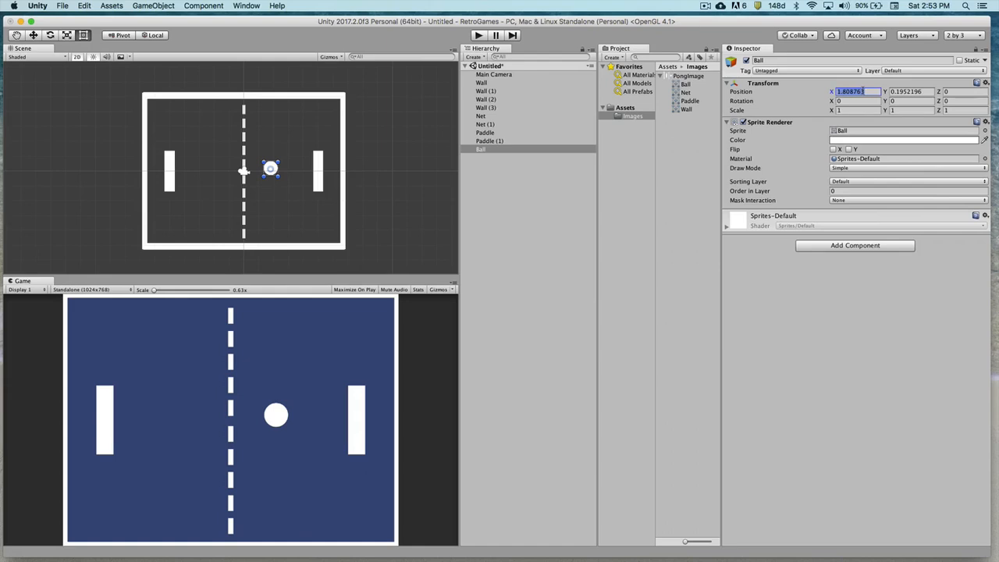
text(0)
key(Tab)
text(0)
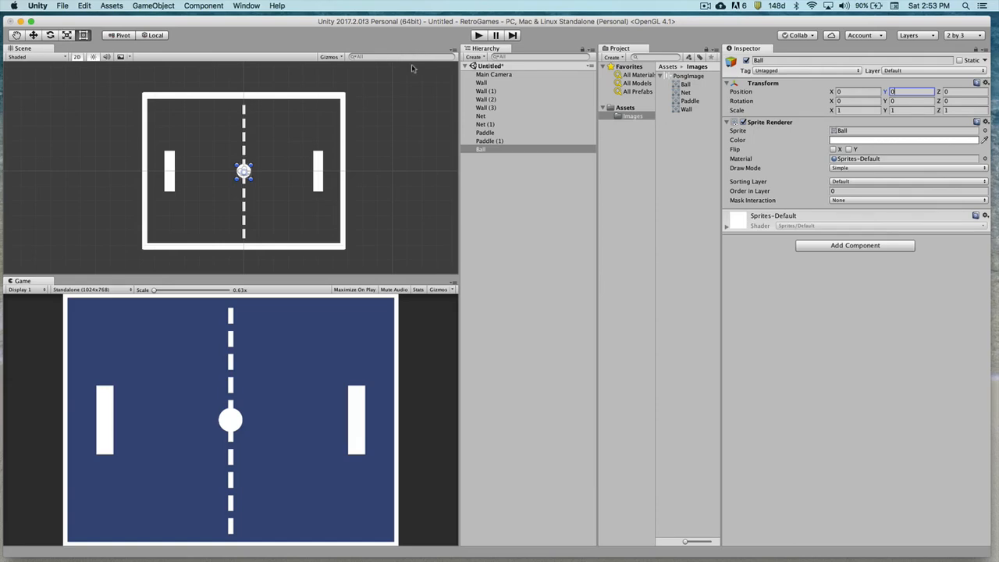
- Change the Main Camera's background colour to black (hex 00000000)
click(499, 75)
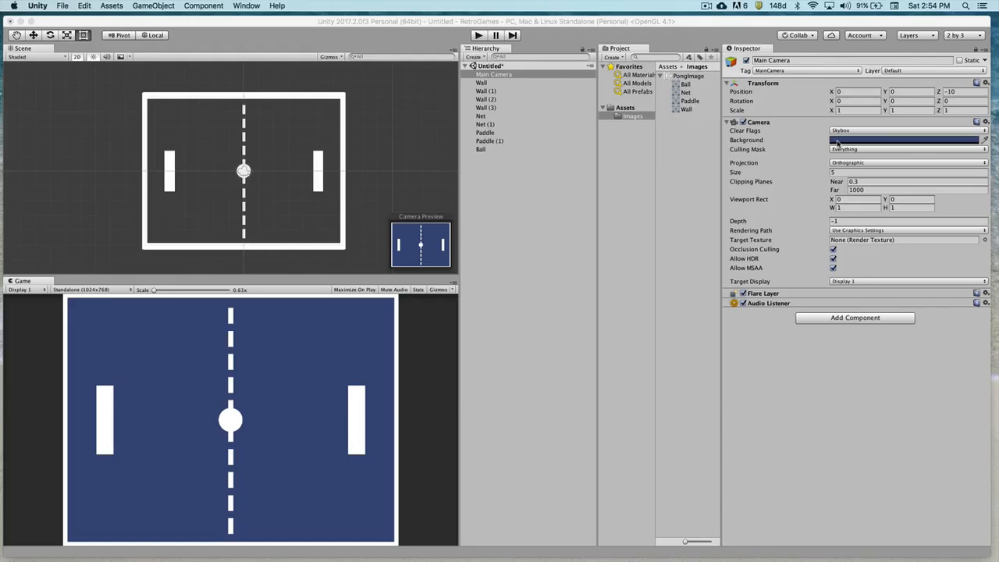
click(838, 142)
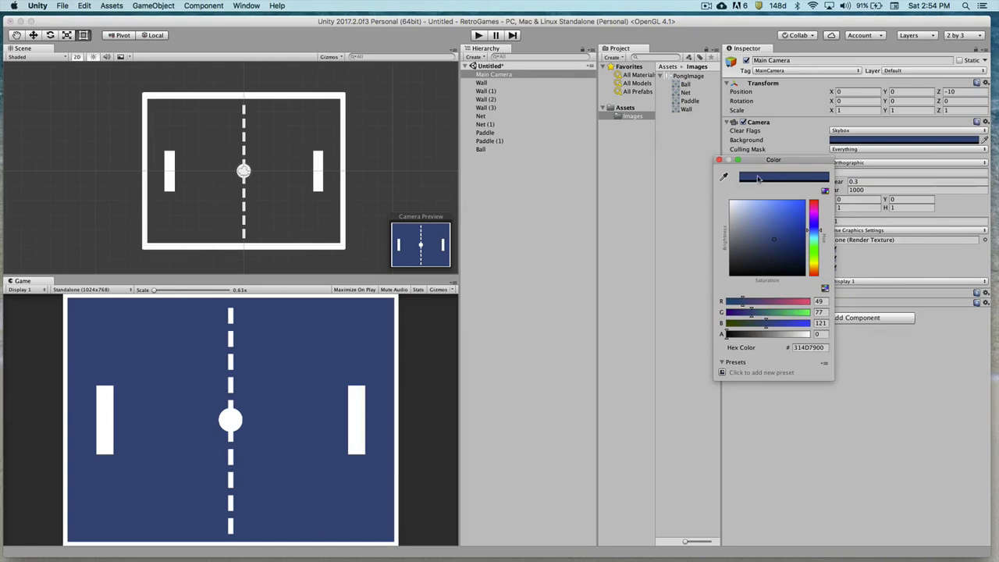
click(758, 273)
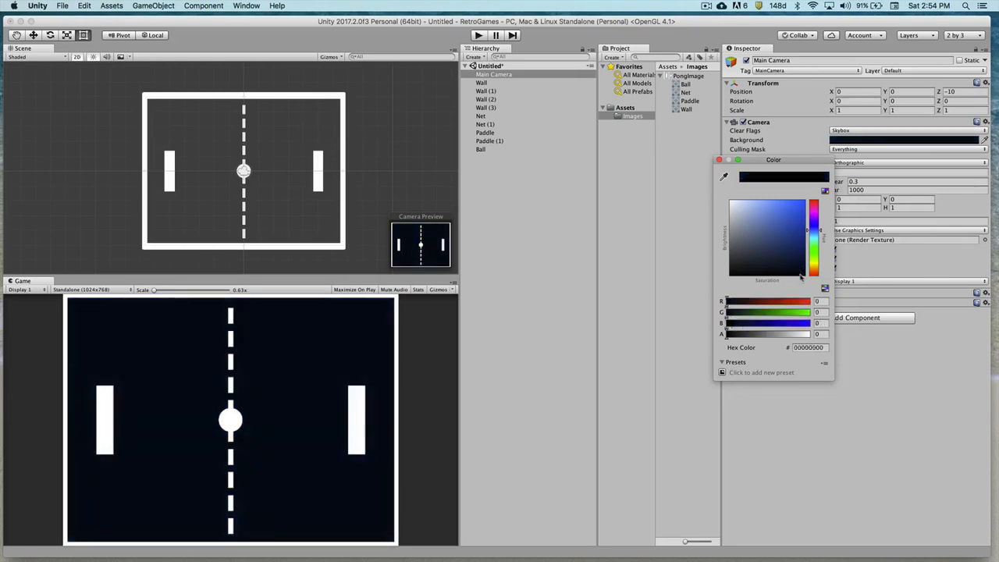
drag(801, 281, 720, 291)
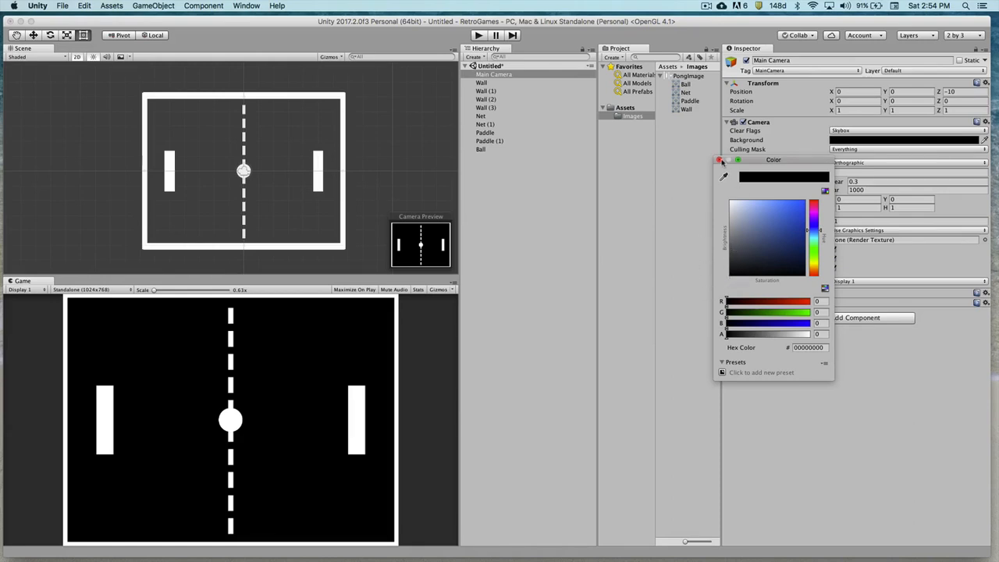
click(719, 160)
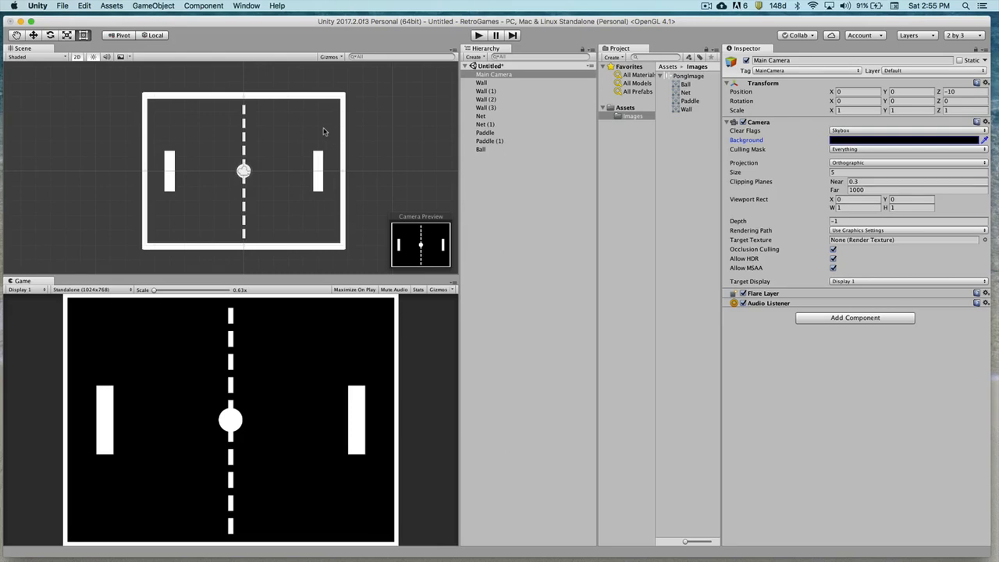
- Colour the left paddle's sprite bright red
click(168, 162)
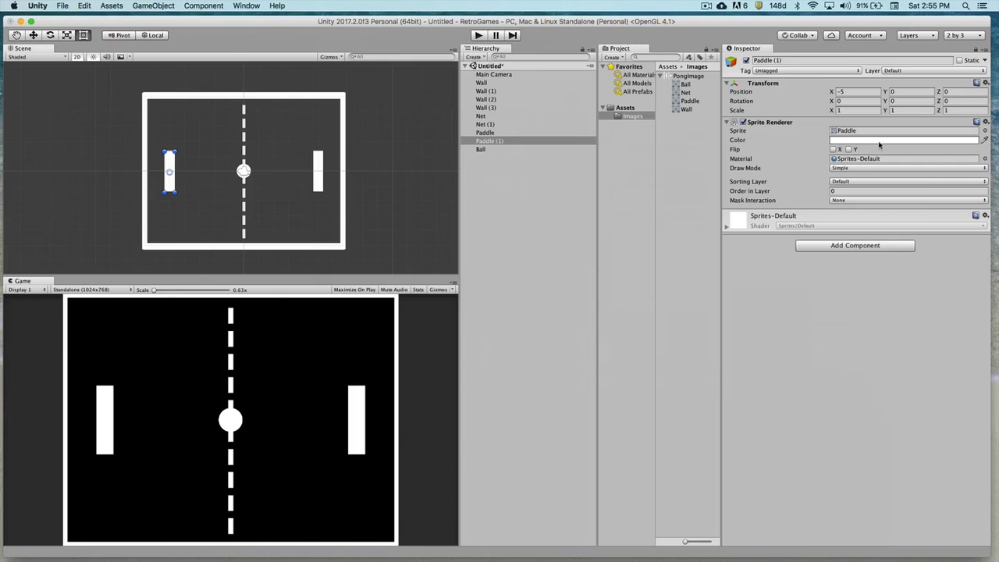
click(694, 218)
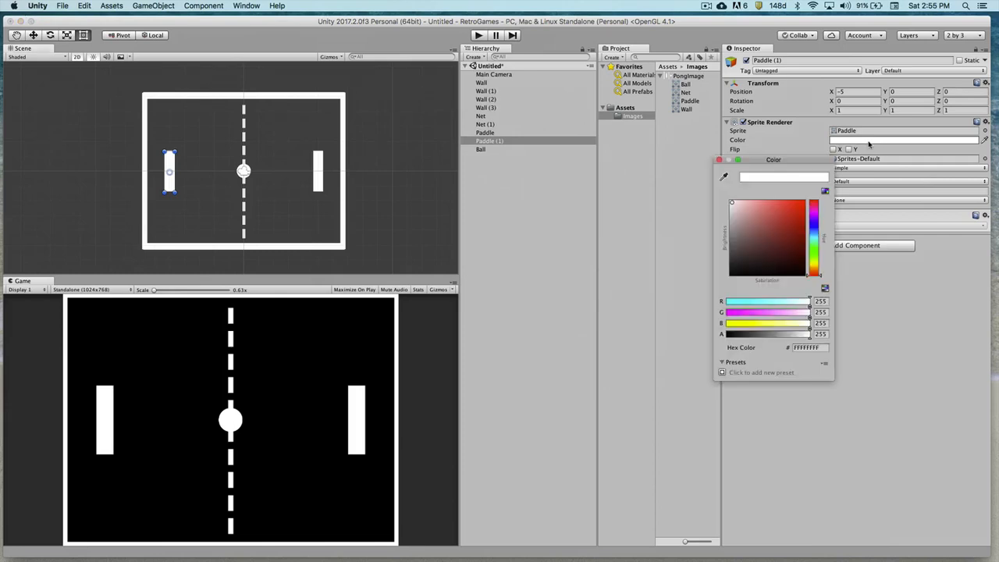
drag(757, 163, 612, 194)
click(658, 241)
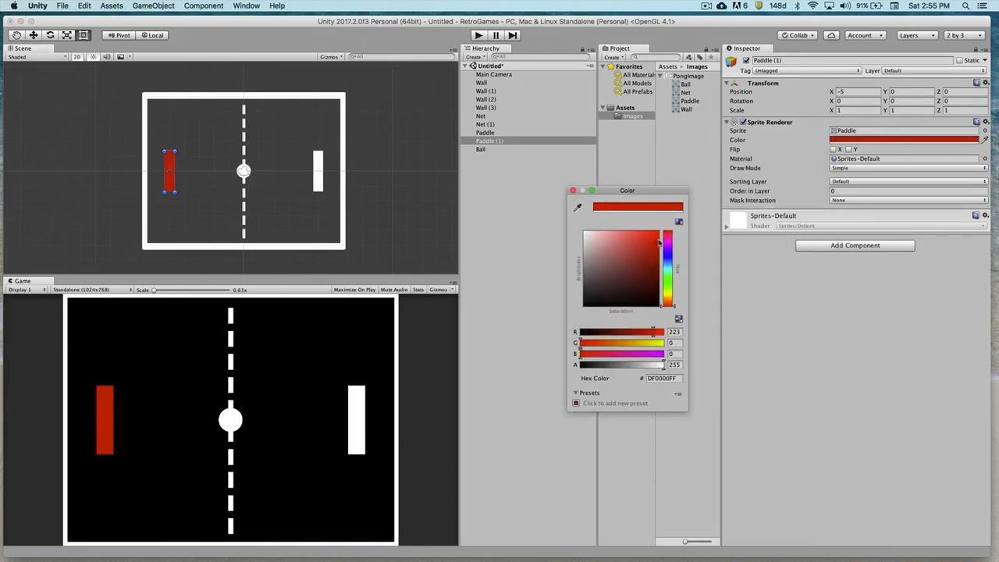
drag(658, 241, 659, 231)
click(573, 191)
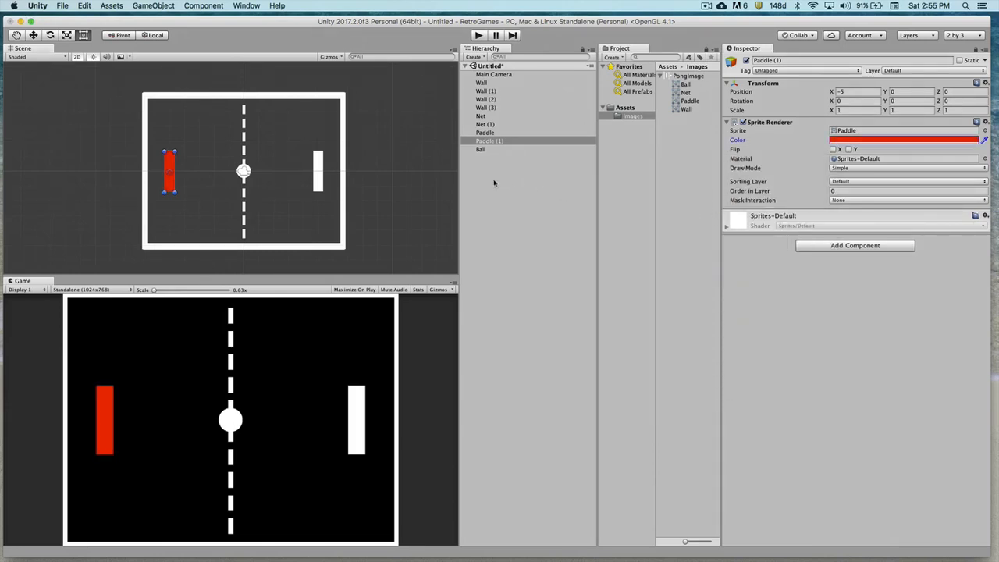
- Colour the right paddle's sprite deep blue
click(319, 169)
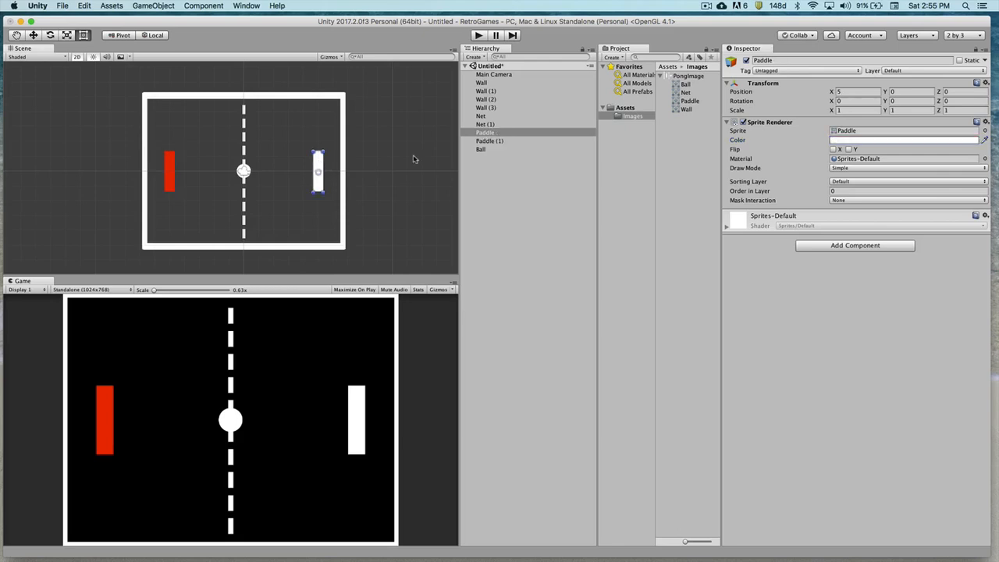
click(842, 140)
click(668, 259)
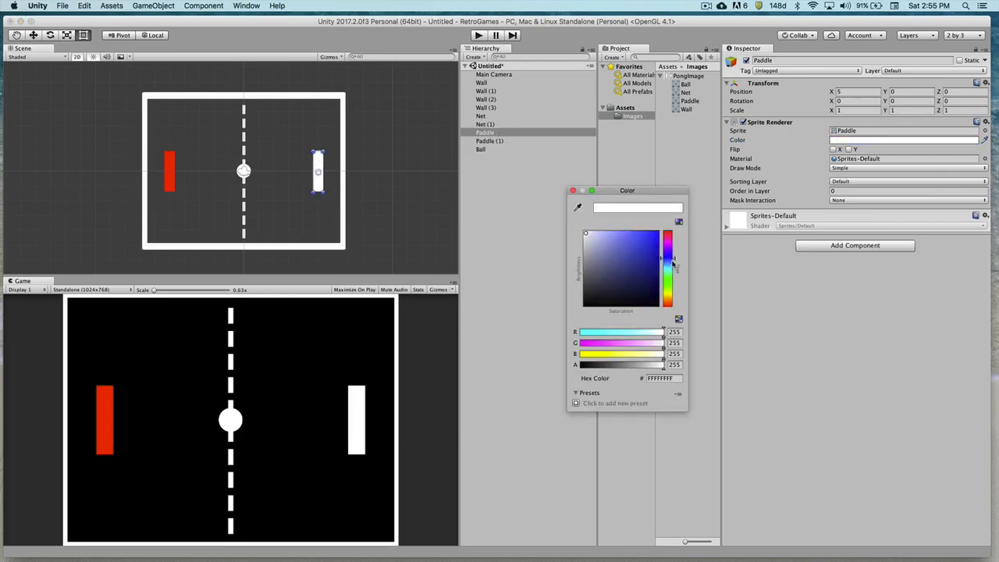
click(658, 259)
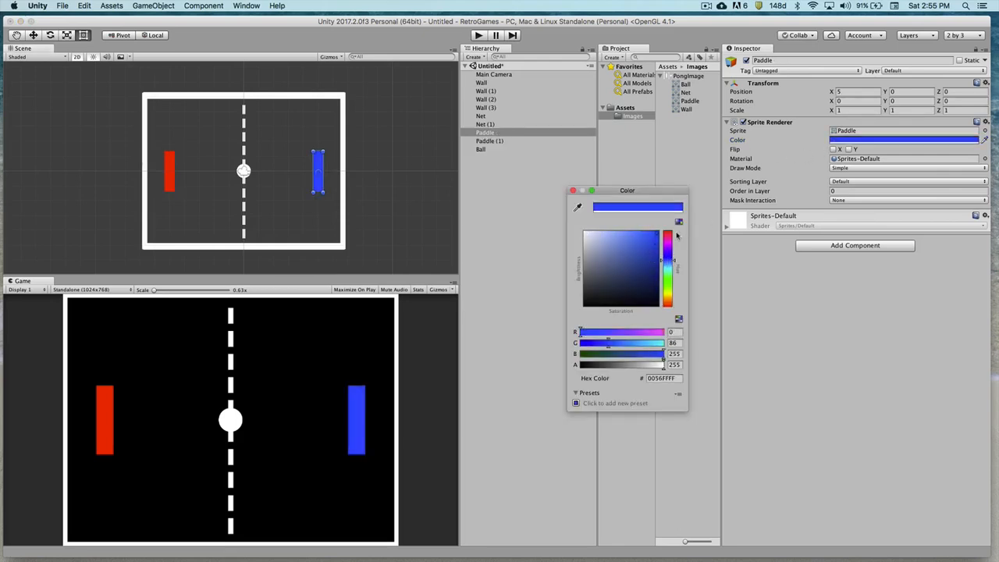
click(573, 191)
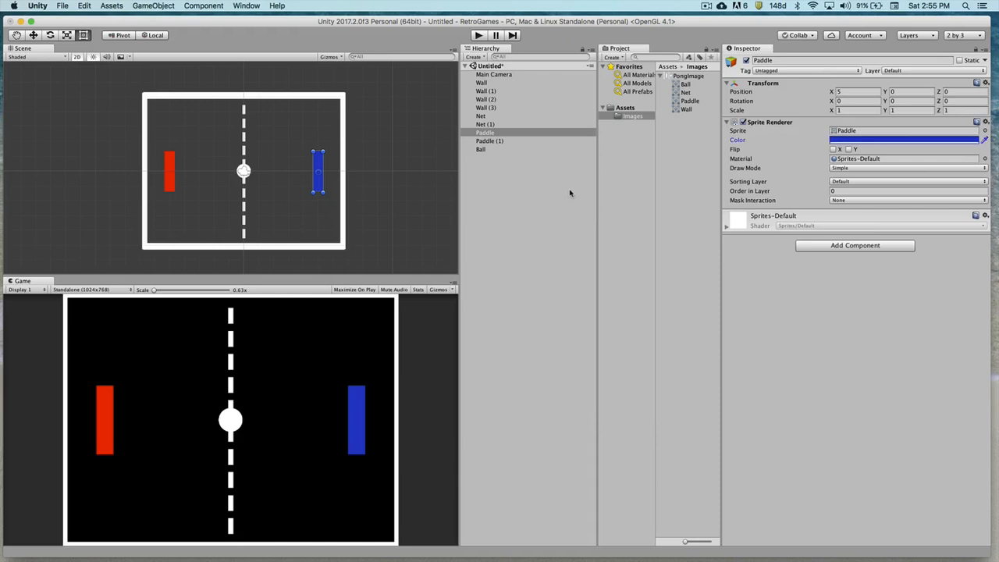
- Colour the Ball sprite dark green (hex 008D0DFF)
click(251, 174)
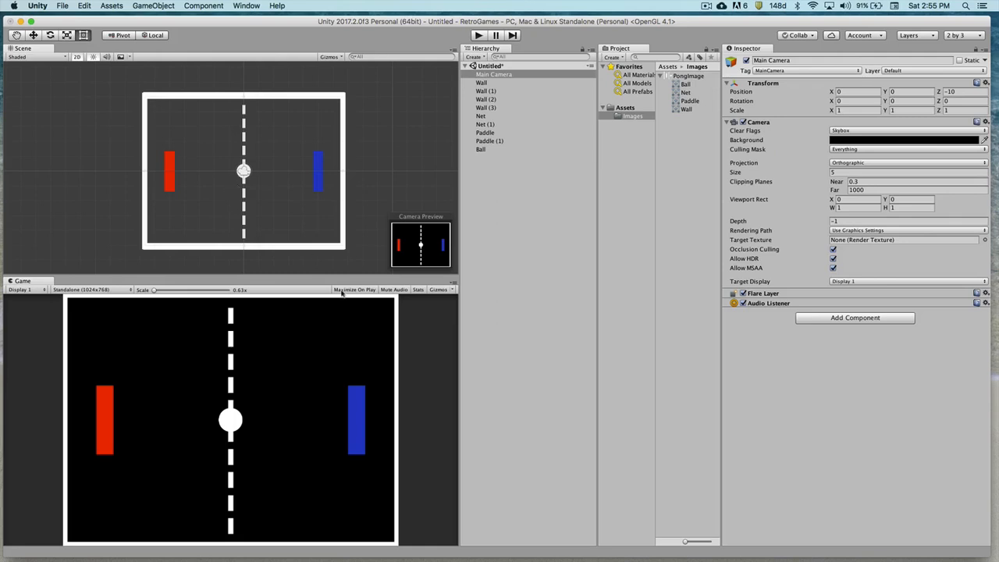
click(480, 149)
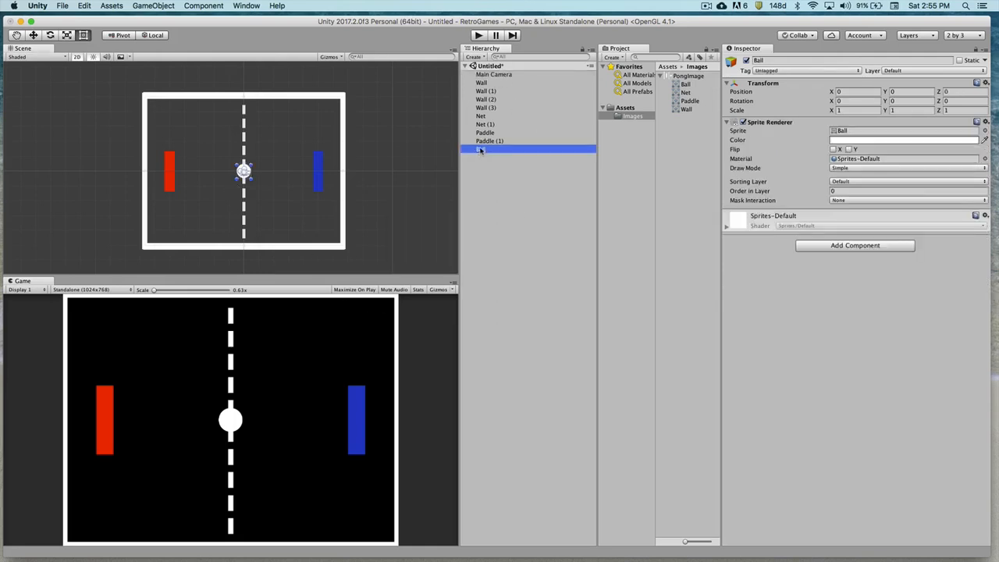
click(838, 141)
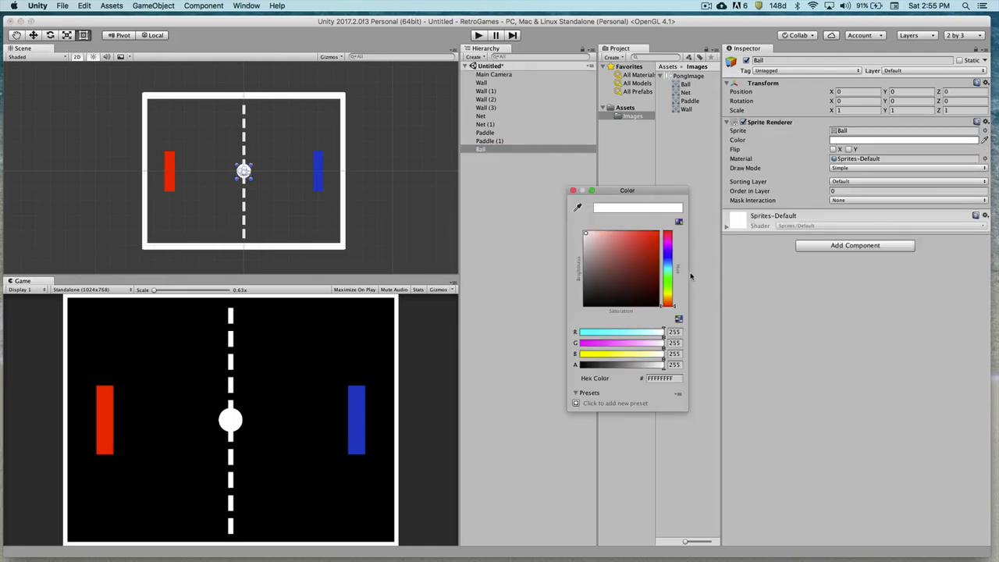
click(669, 280)
drag(635, 266, 661, 262)
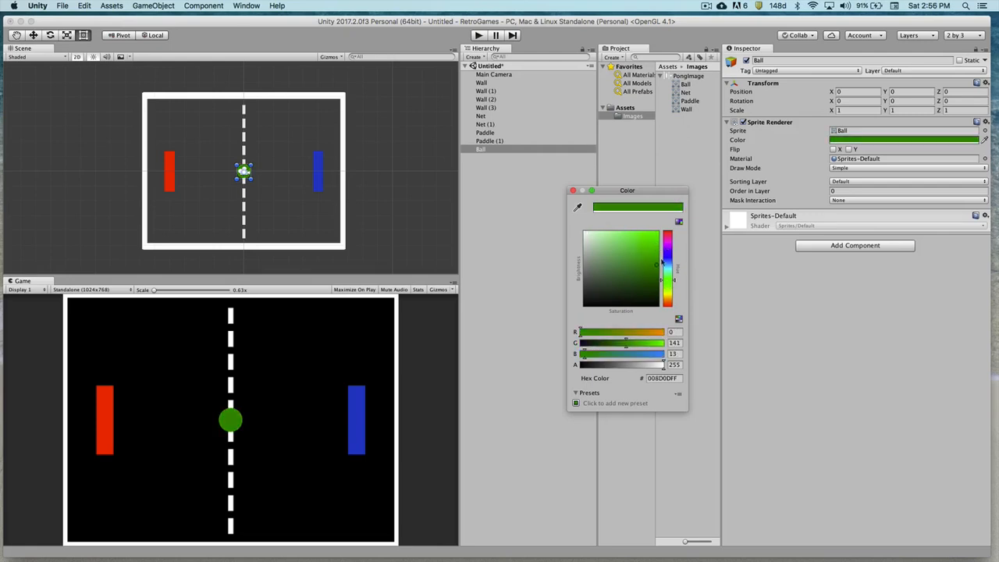
click(573, 191)
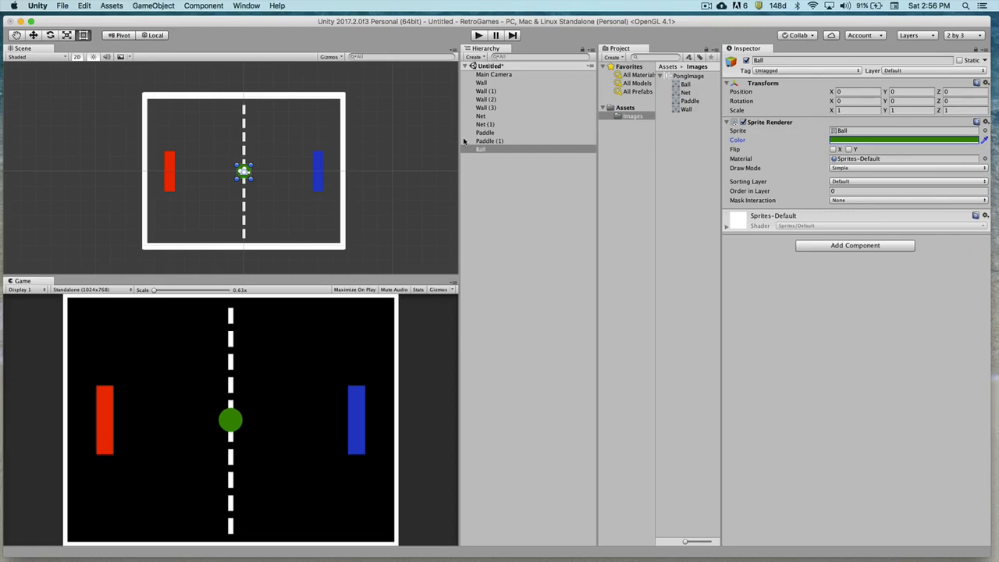
- Try repositioning the Ball freehand around the middle of the net, and undo the moves
click(258, 94)
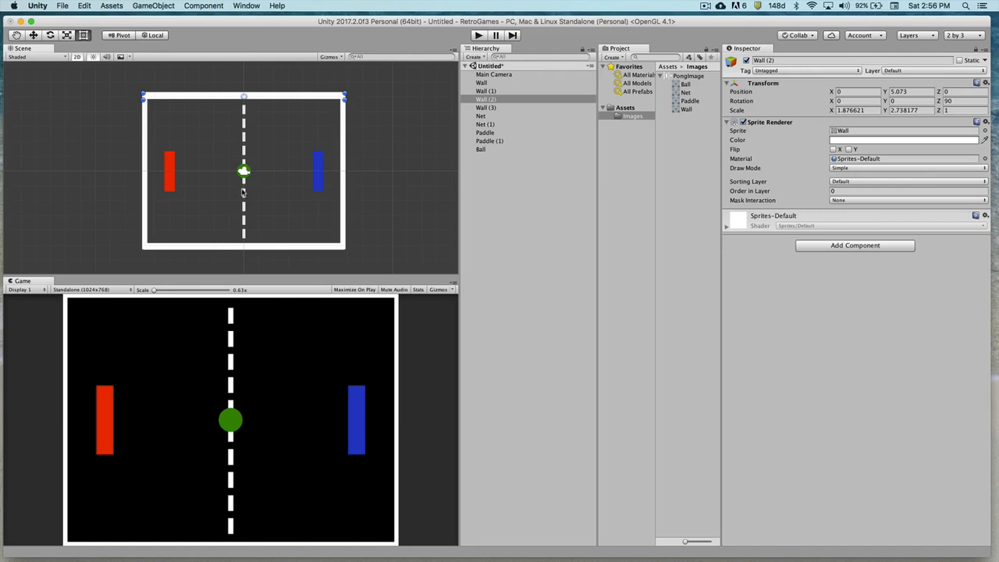
click(484, 149)
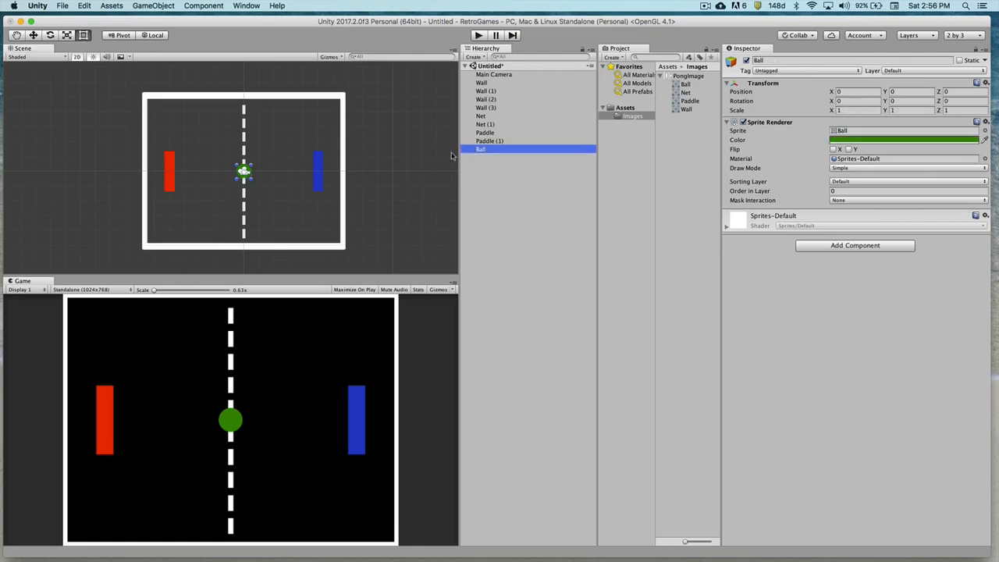
scroll(268, 150, up, 5)
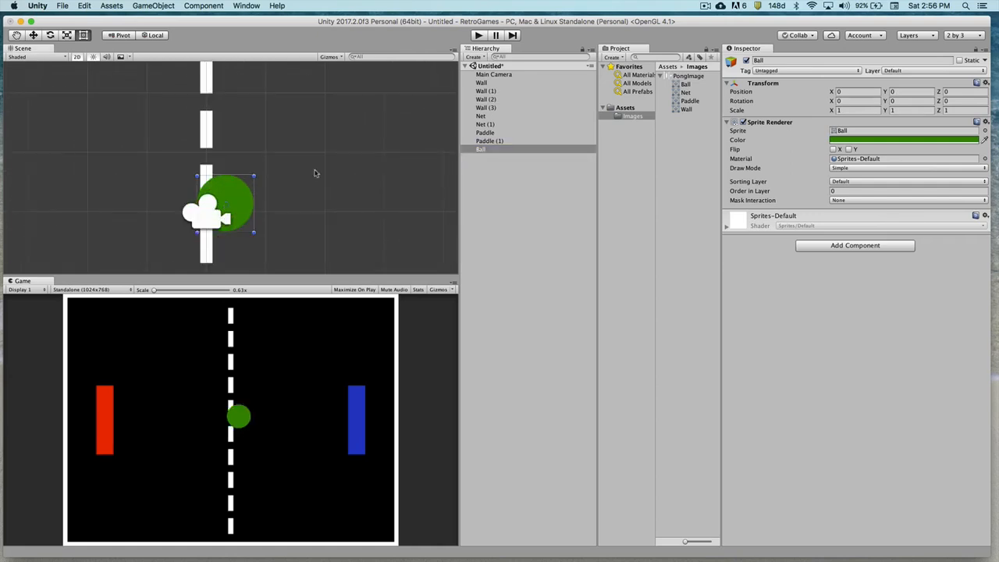
drag(243, 200, 224, 209)
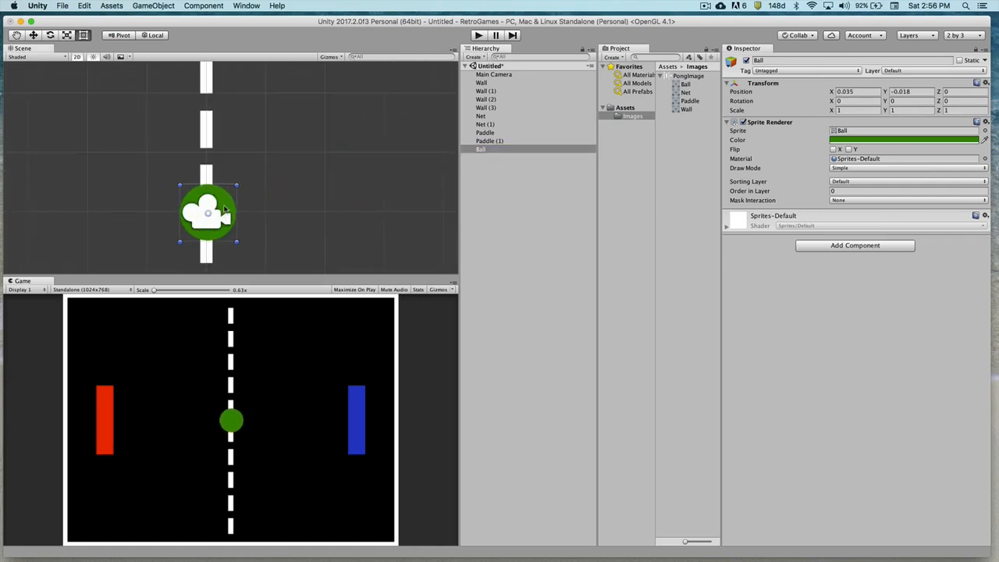
key(super+z)
key(super+z)
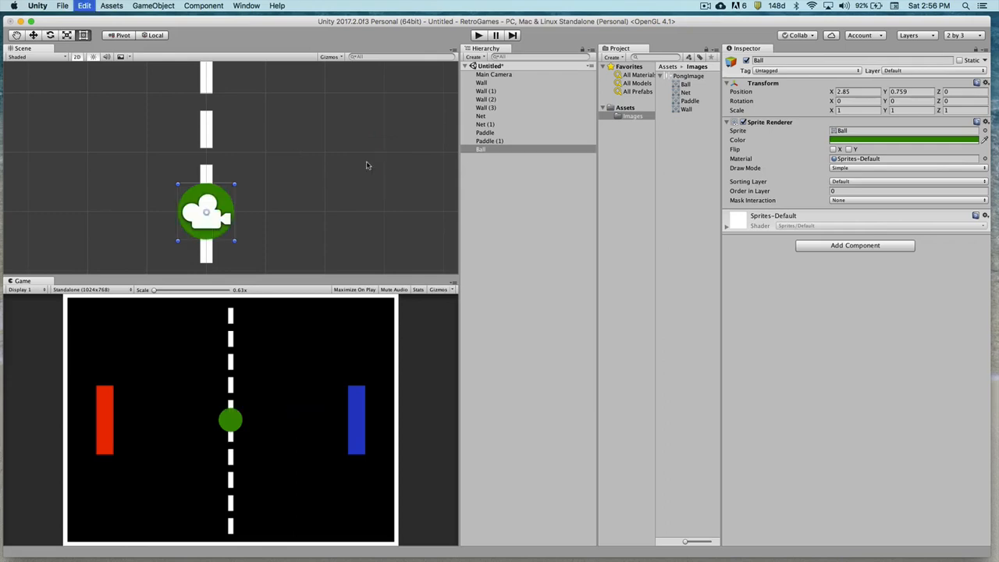
key(super+z)
- Try -10 as the Ball sprite's Order in Layer, and replace it with 1
scroll(198, 218, down, 5)
scroll(201, 209, down, 2)
middle_drag(200, 209, 248, 142)
scroll(248, 142, down, 4)
middle_drag(310, 114, 321, 130)
scroll(321, 130, down, 1)
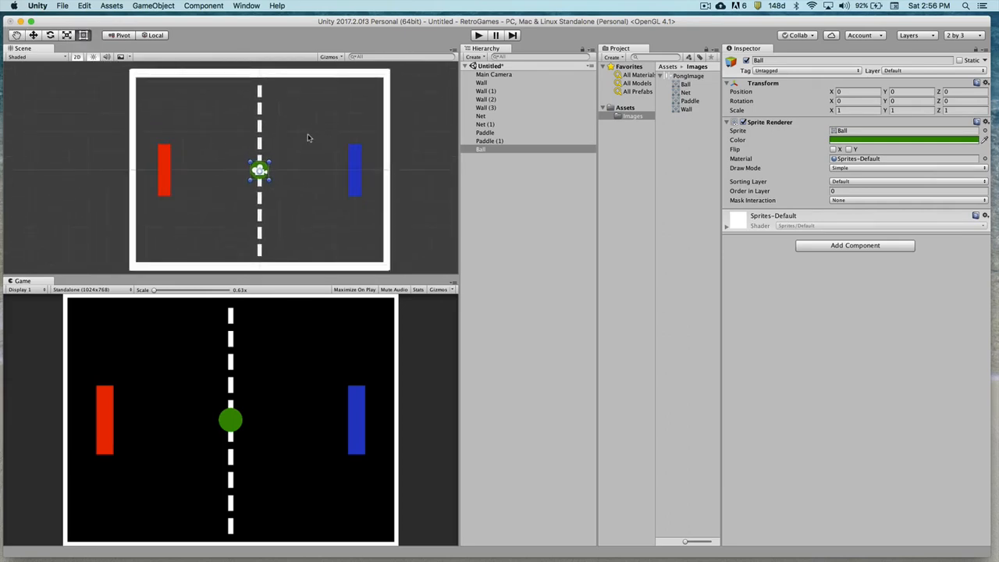
click(485, 150)
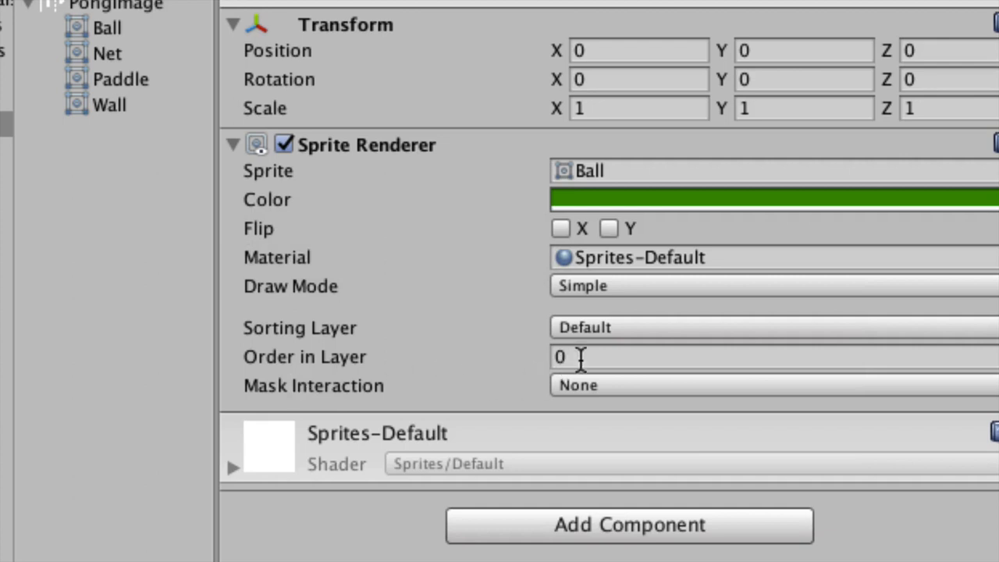
click(584, 357)
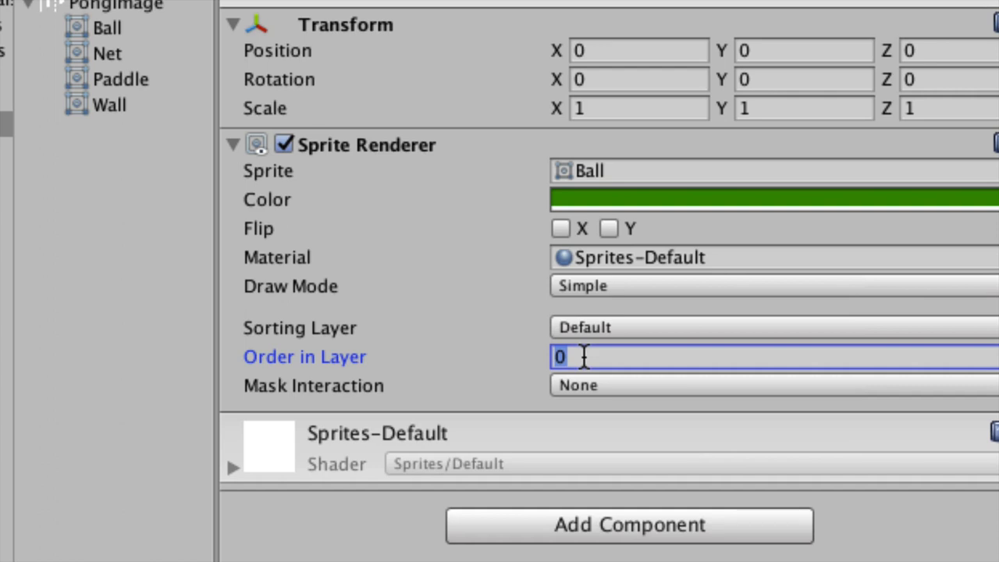
text(-10)
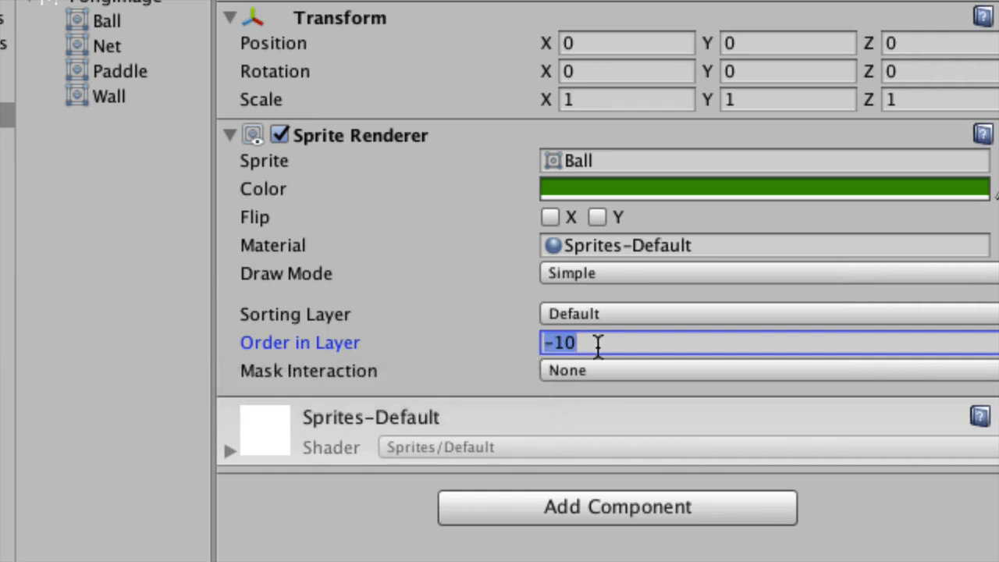
text(1)
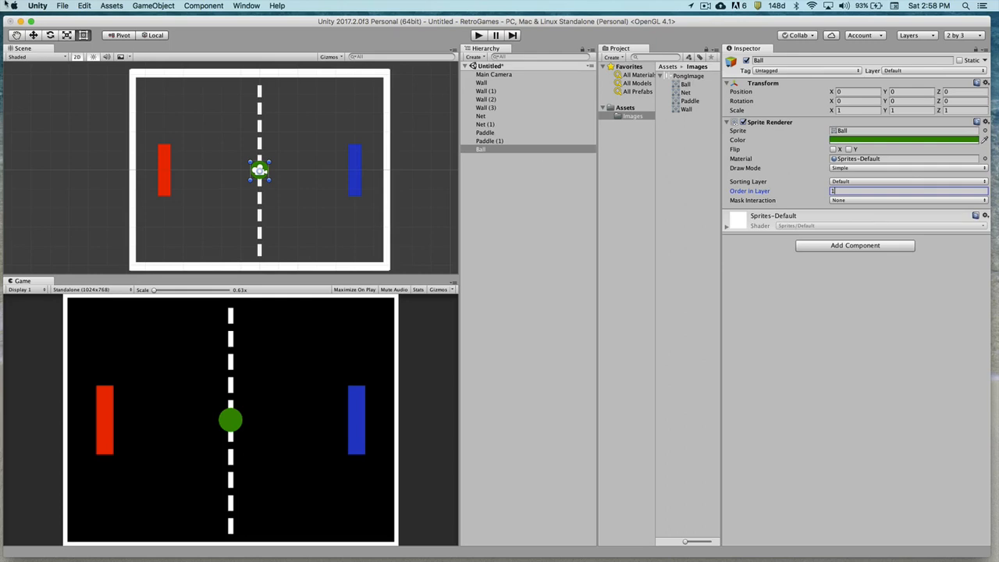
- Save the scene as Pong in the project's Assets folder, and show that folder's contents
click(67, 6)
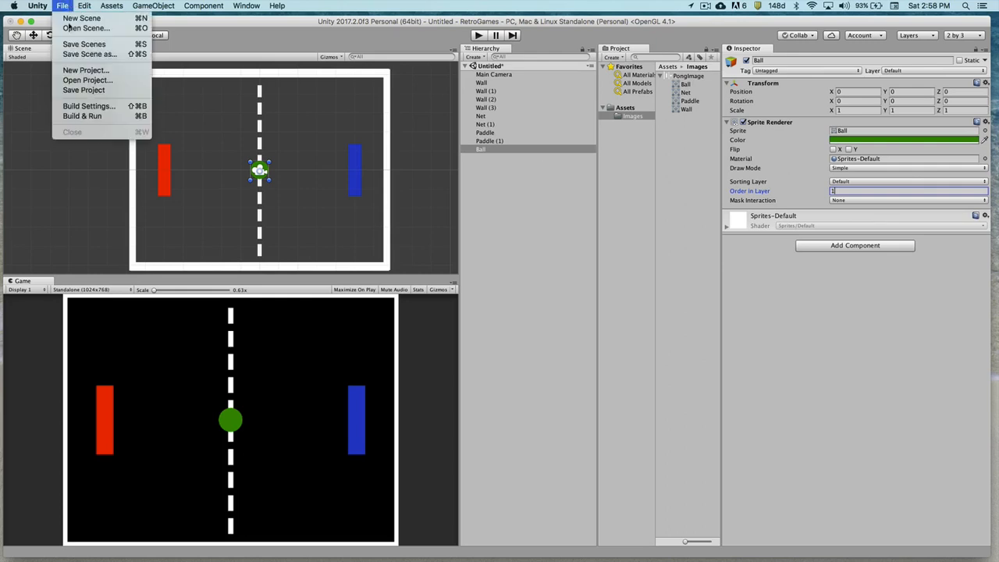
click(74, 55)
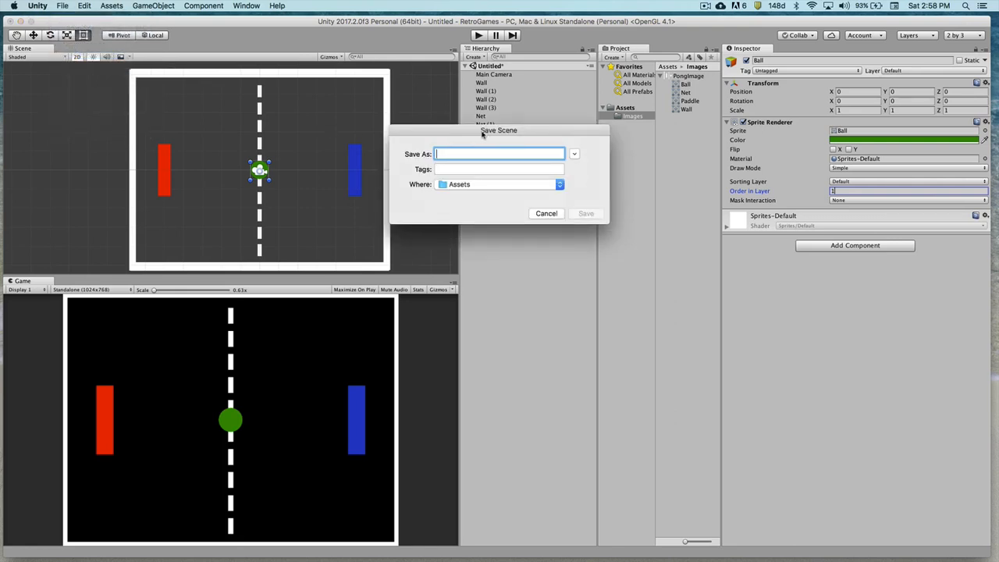
drag(482, 131, 486, 137)
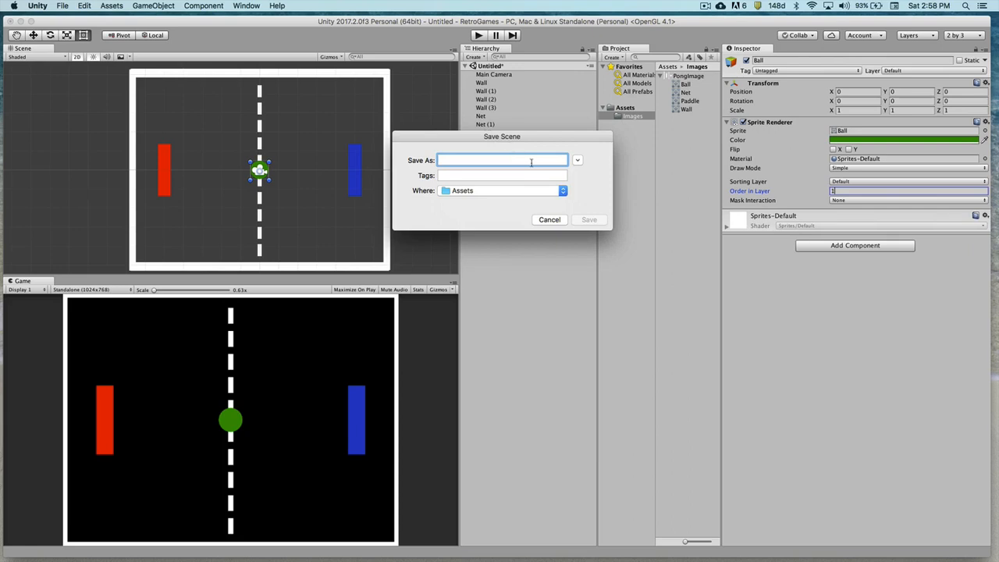
text(Pong)
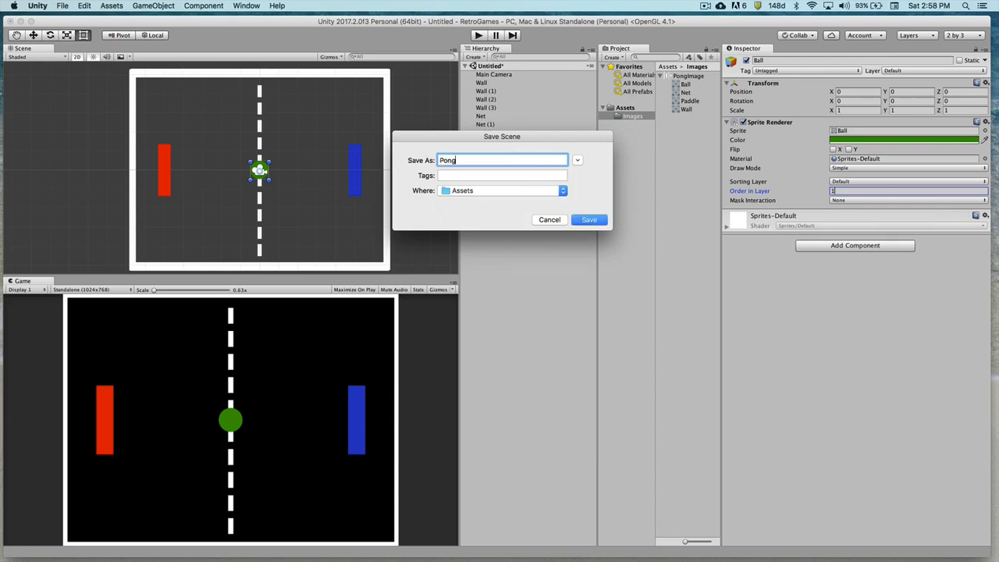
click(492, 191)
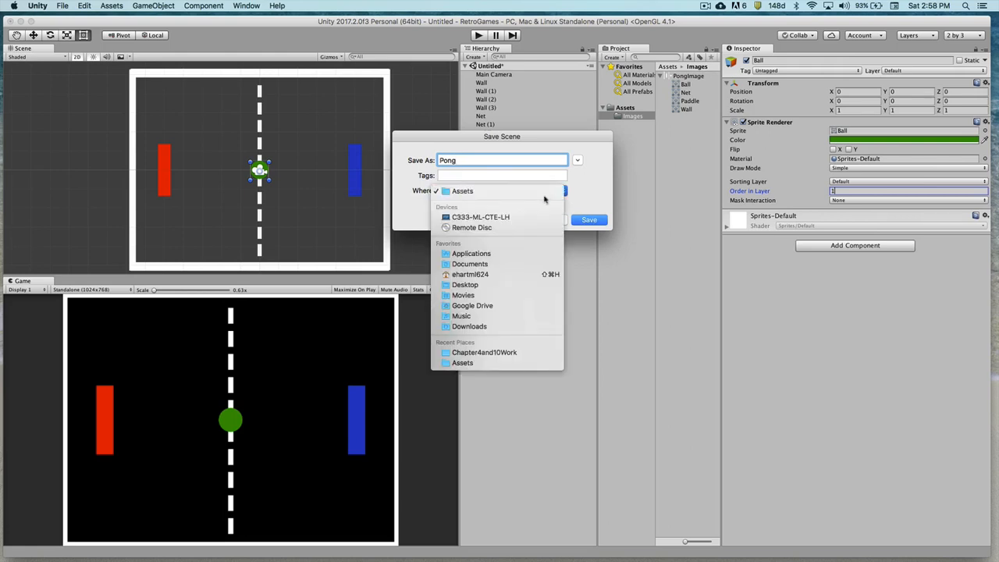
click(585, 191)
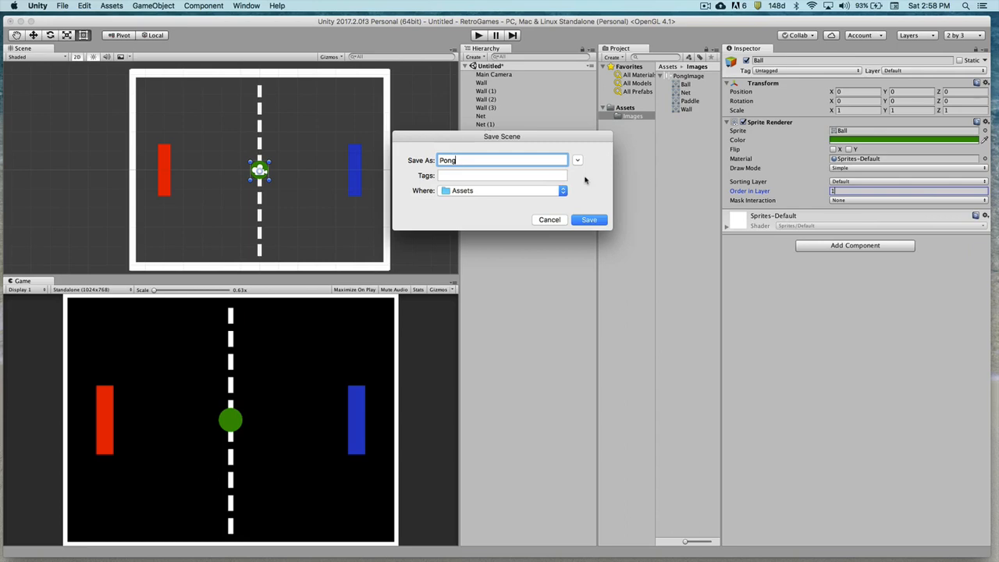
click(578, 160)
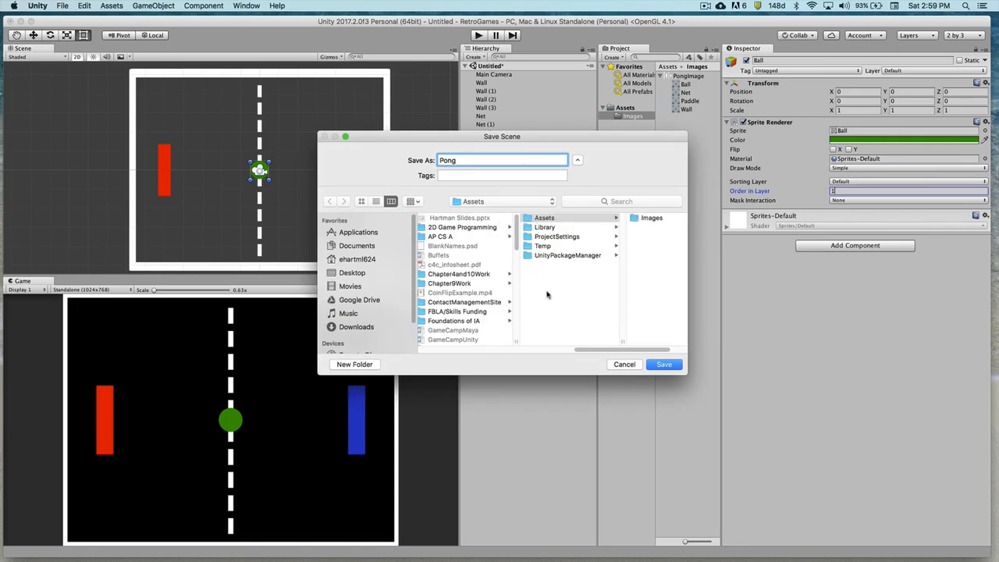
click(669, 367)
click(578, 161)
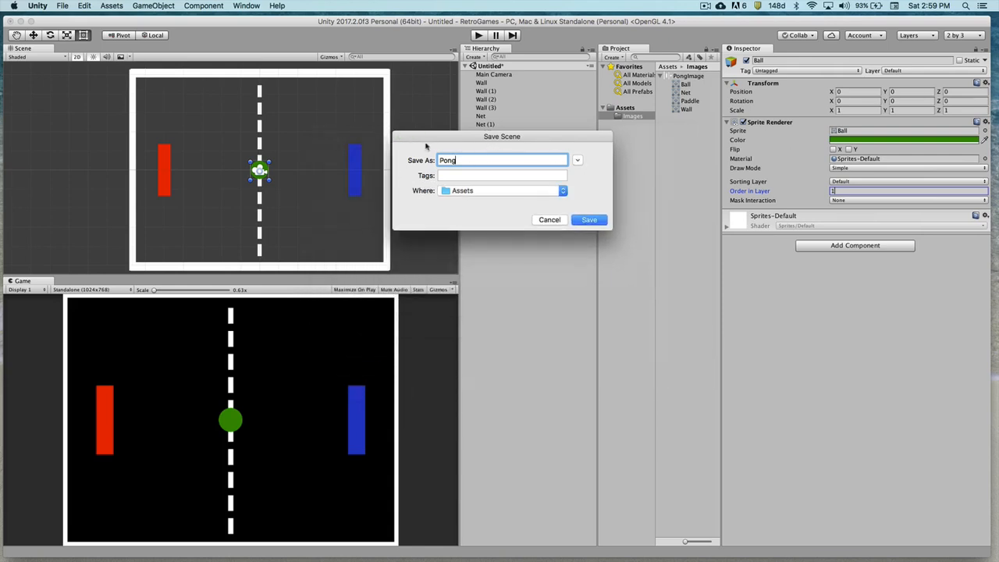
click(591, 219)
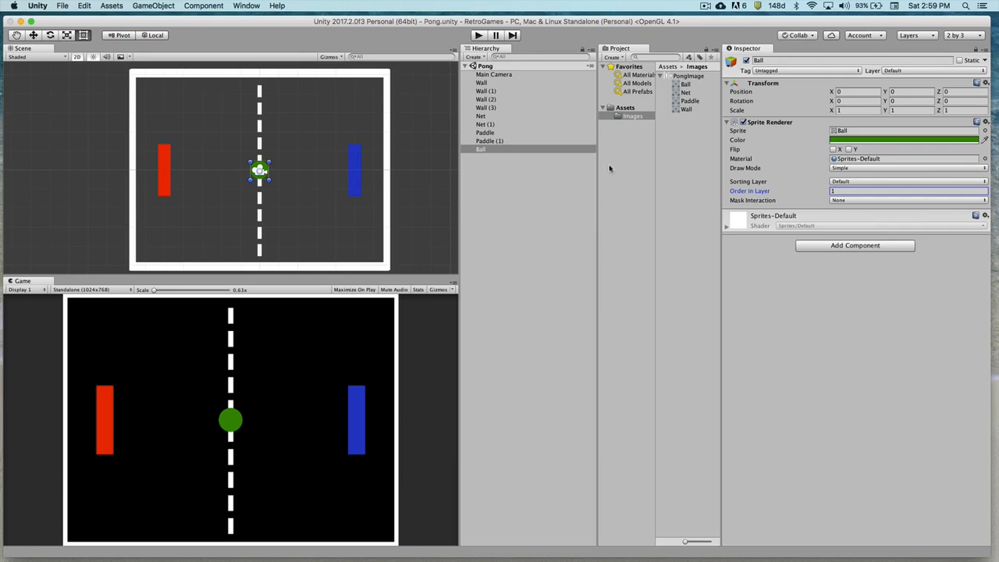
click(624, 107)
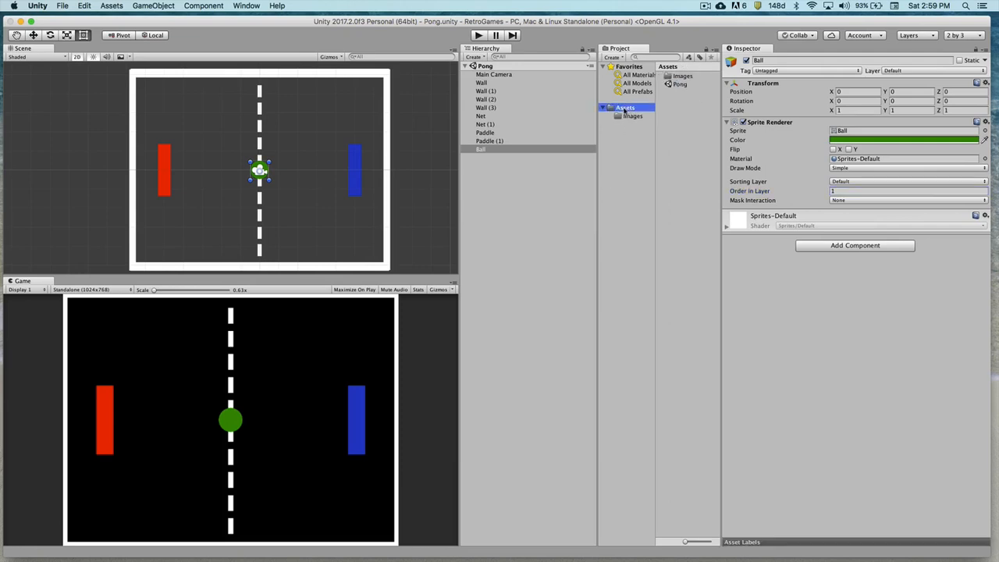